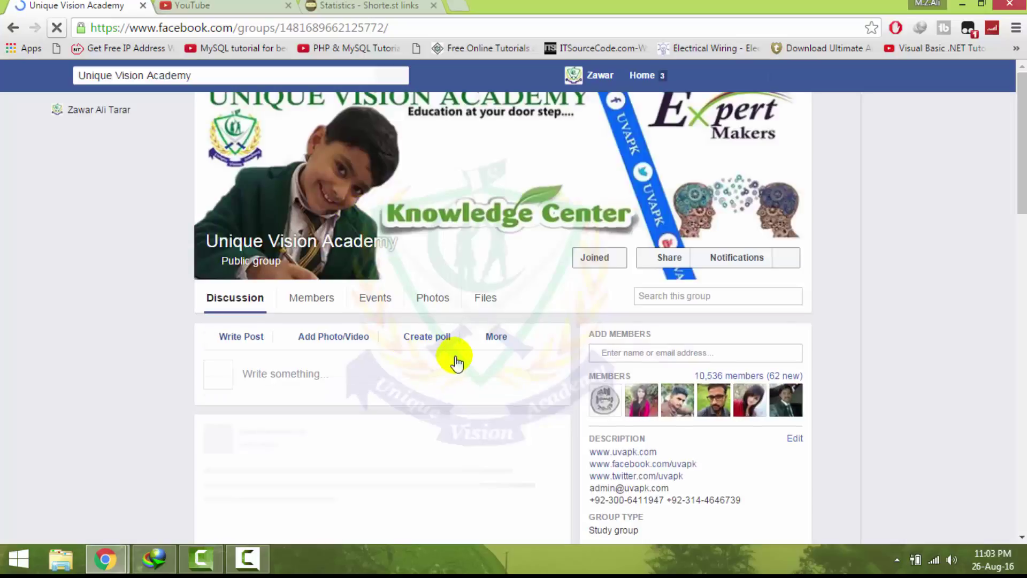
scroll(456, 360, "down", 1)
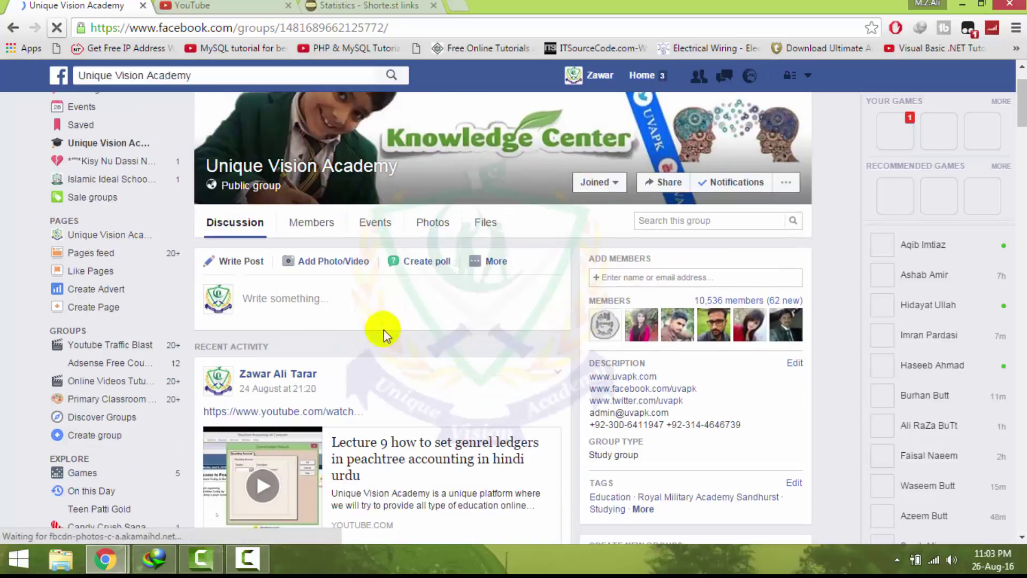
left_click(354, 302)
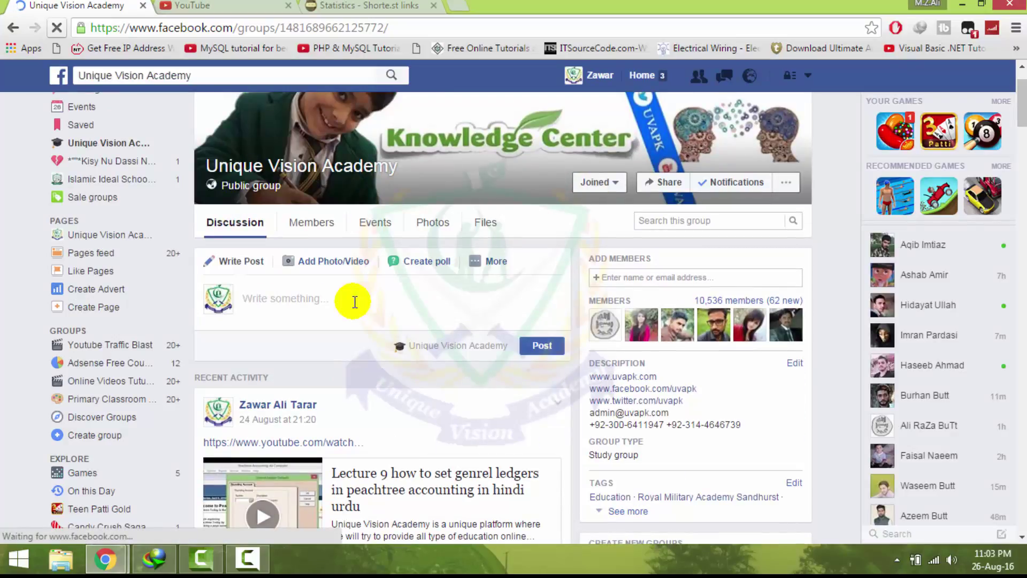
type("http://adf.ly/1dTCj4")
left_click(535, 347)
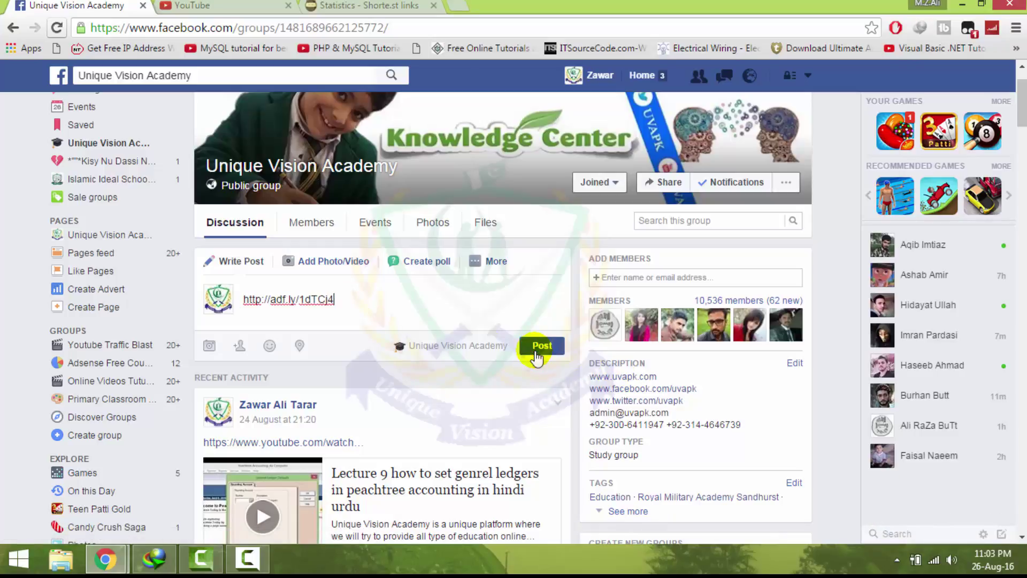
left_click(537, 347)
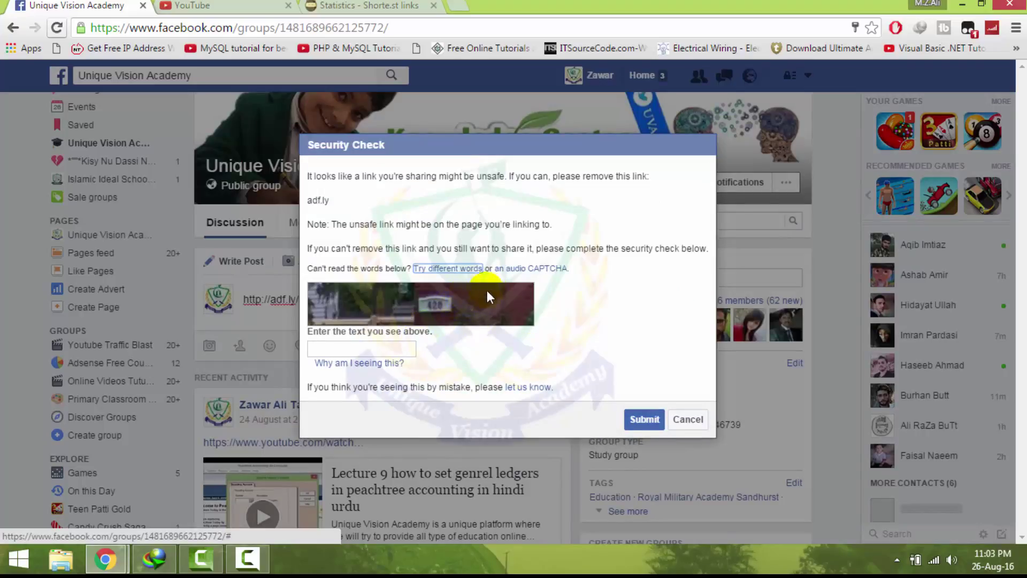
Solve the security-check CAPTCHA with a fresh image so the adf.ly post publishes.
left_click(470, 273)
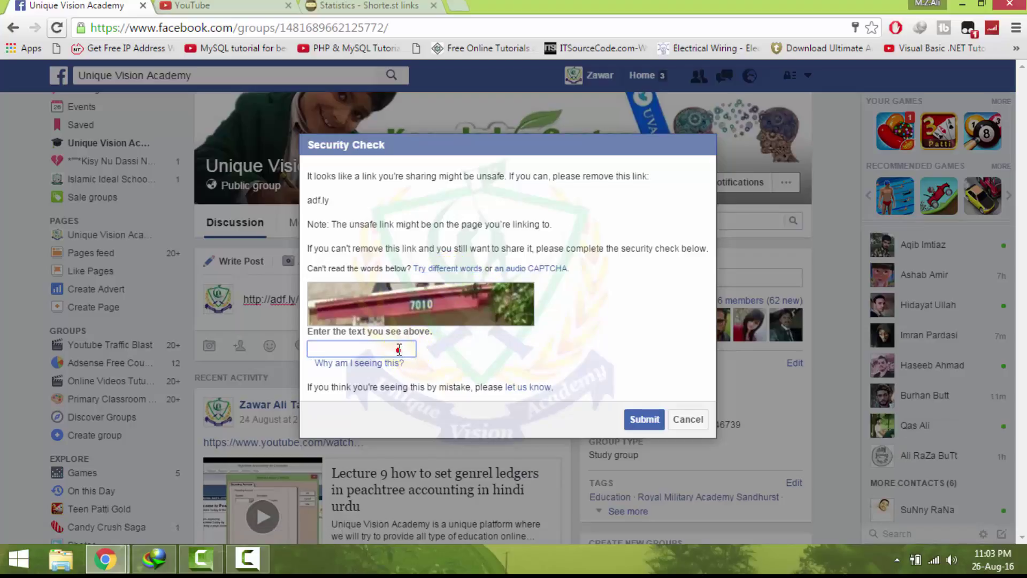
type("70")
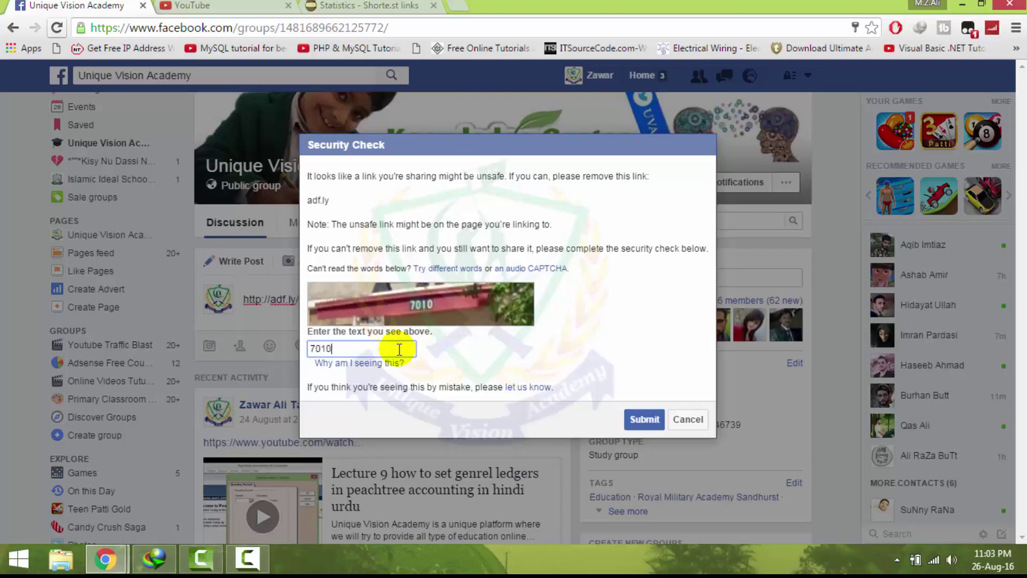
type("10")
left_click(644, 419)
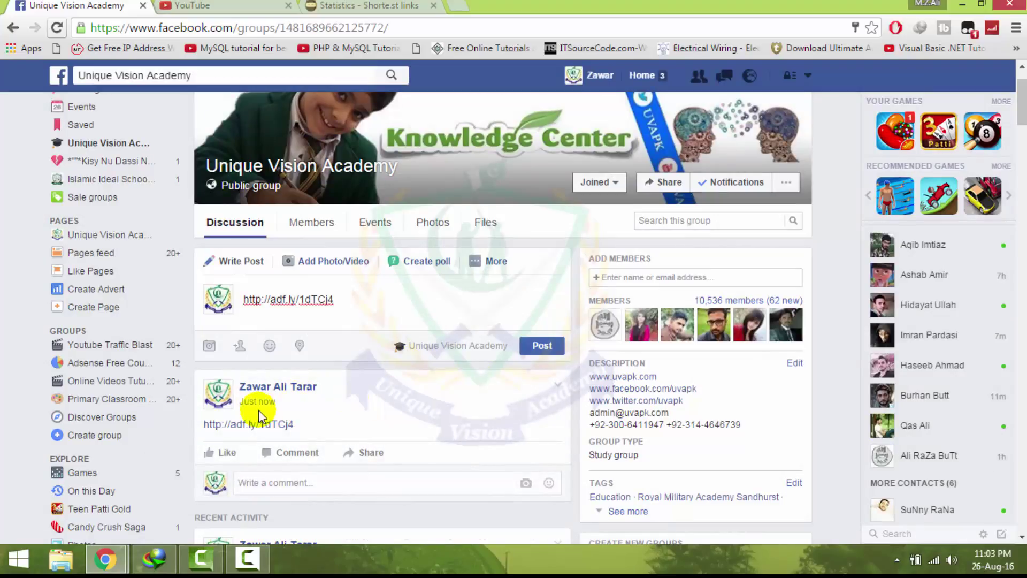
scroll(439, 400, "down", 3)
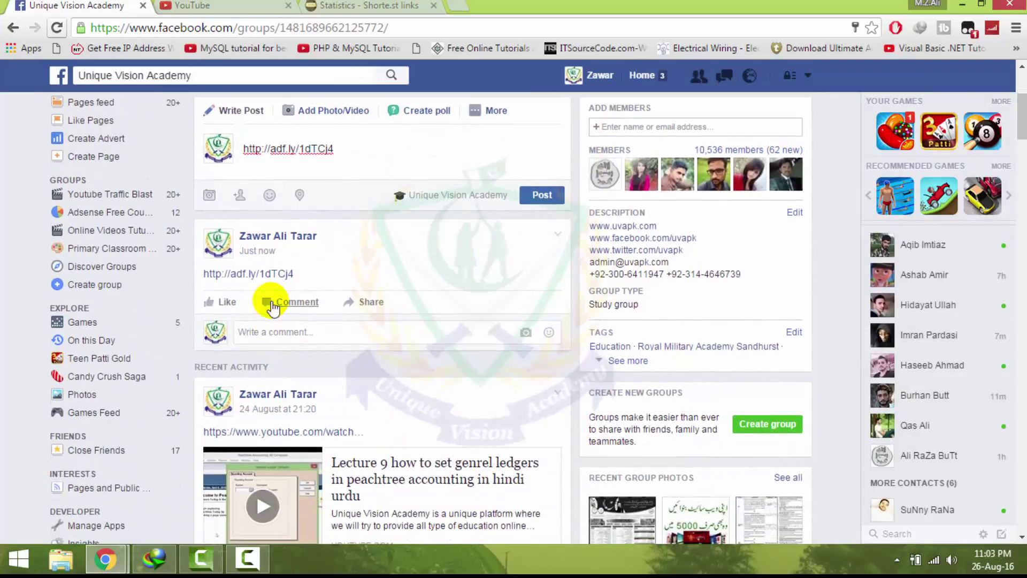
left_click(282, 272)
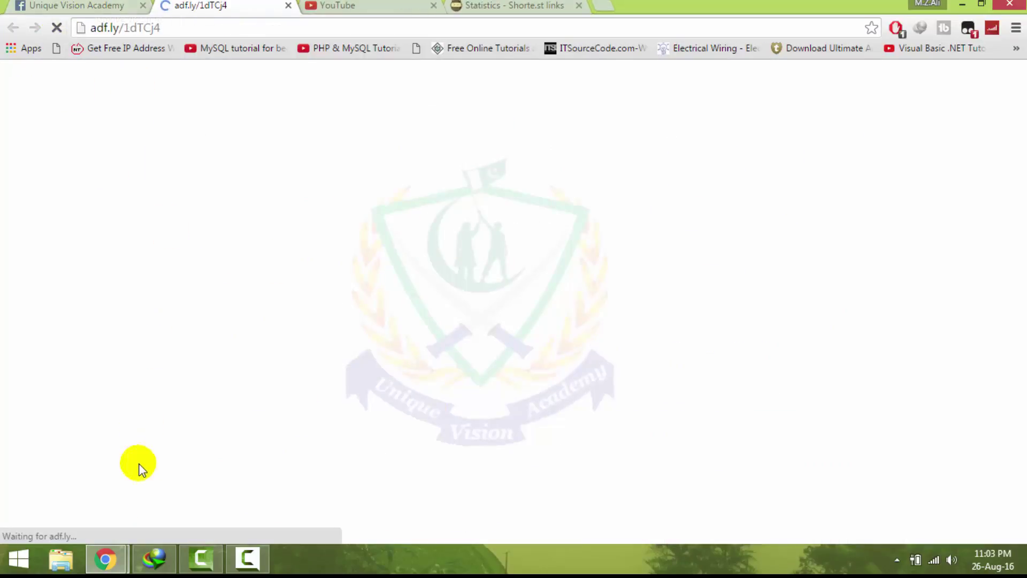
mouse_move(106, 559)
left_click(225, 489)
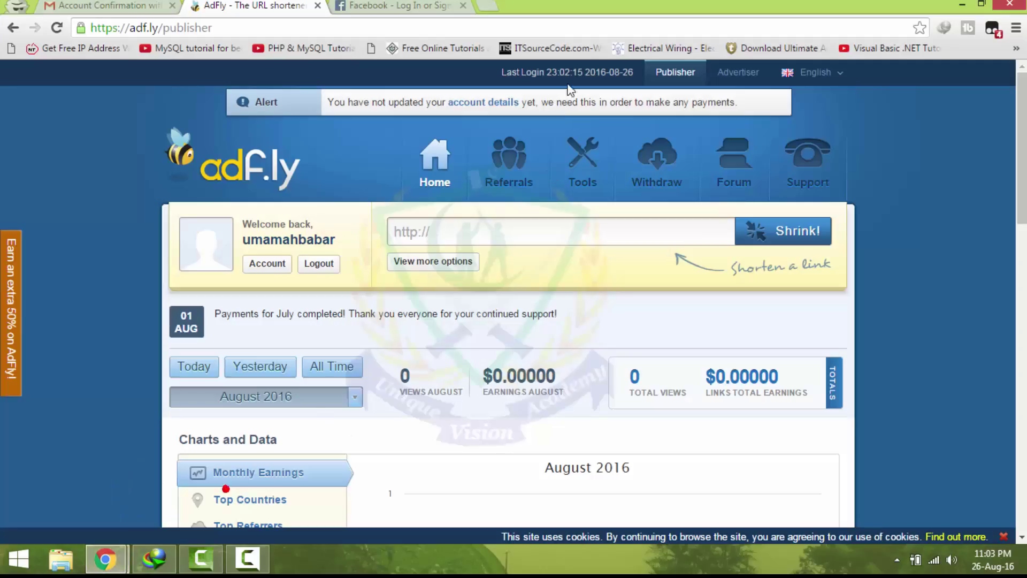
left_click(493, 8)
type("http://adf.ly/1dTCj4")
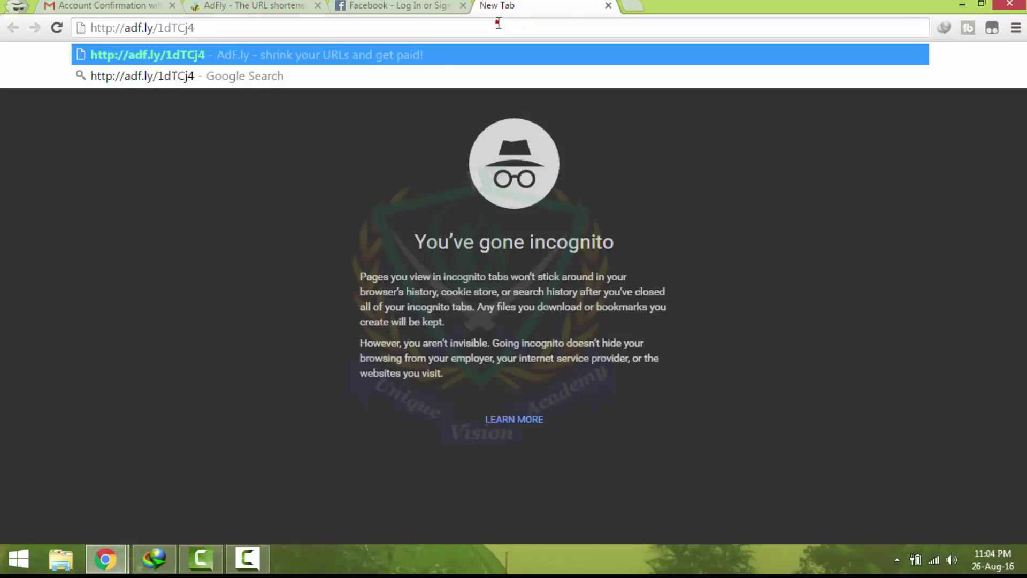
key("Return")
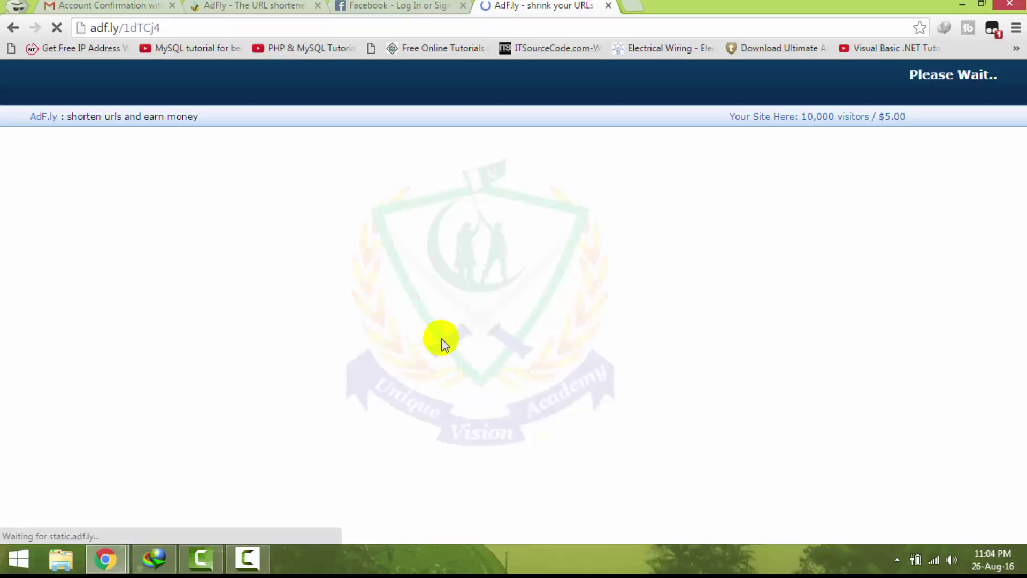
left_click(247, 558)
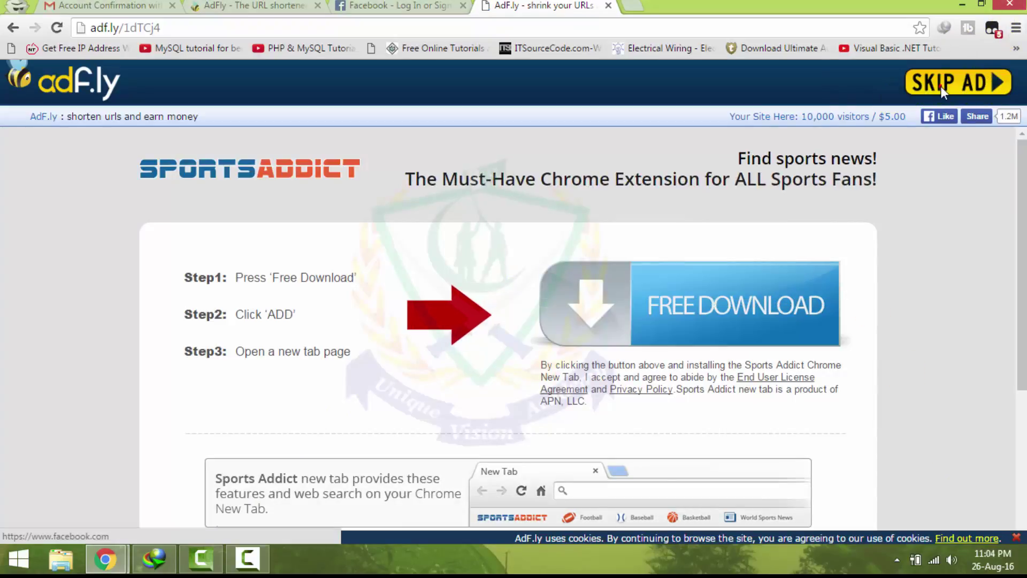
left_click(940, 85)
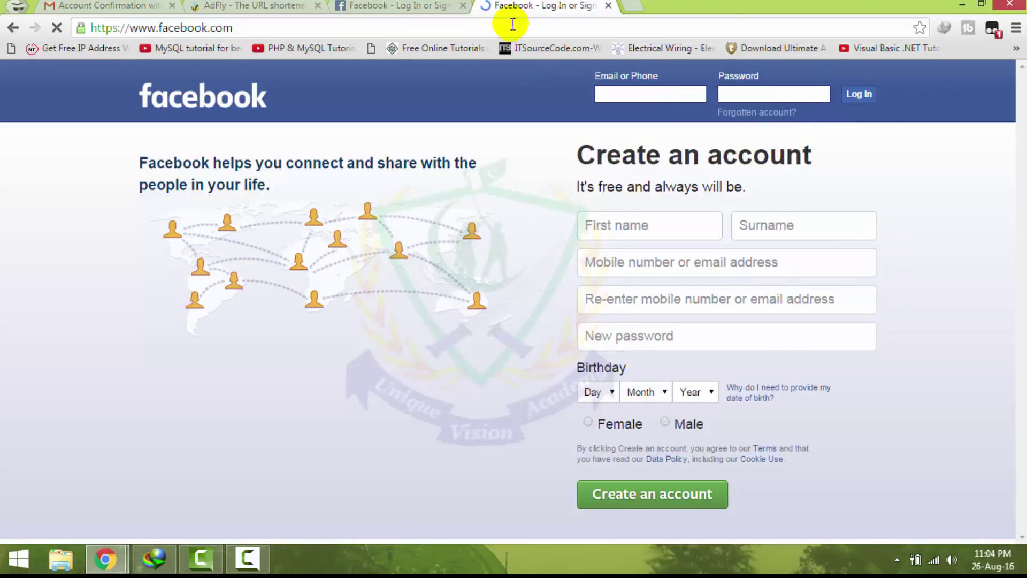
Close the Facebook tab, reload the AdFly publisher dashboard and dismiss its popup.
left_click(608, 6)
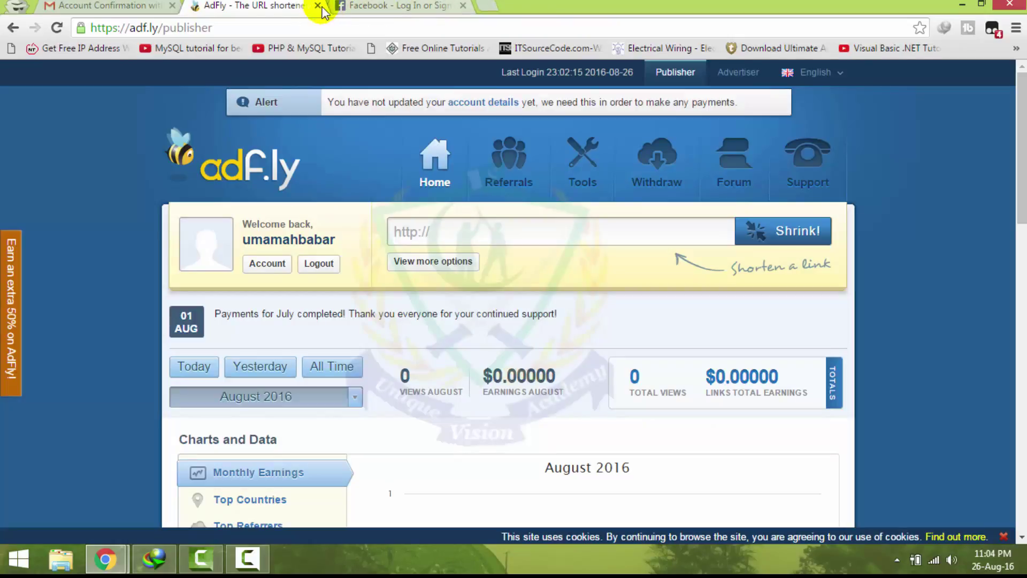
left_click(363, 140)
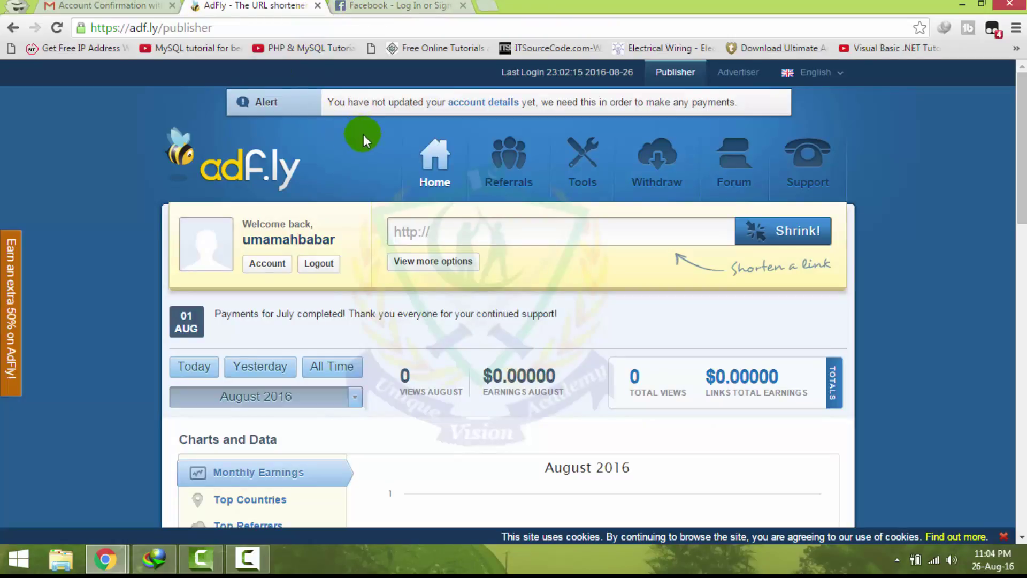
left_click(52, 30)
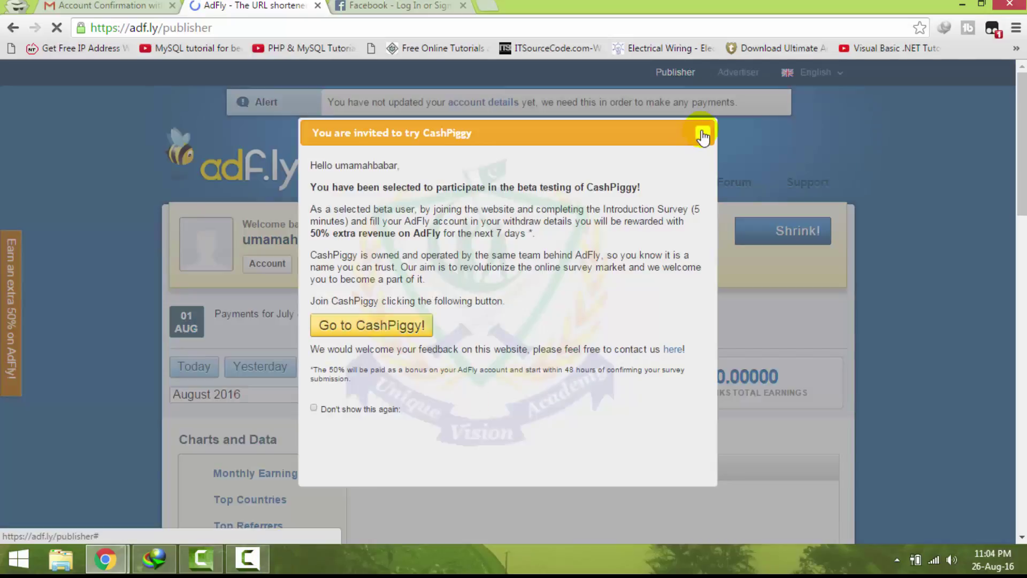
left_click(702, 134)
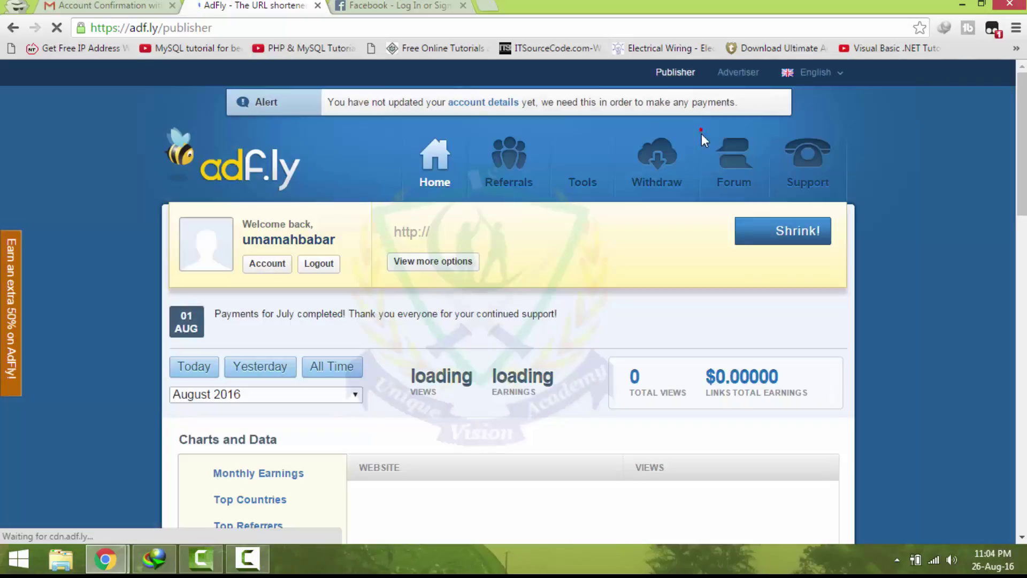
Check the Links Total Earnings figure, still 0 views and $0.00000.
left_click(247, 558)
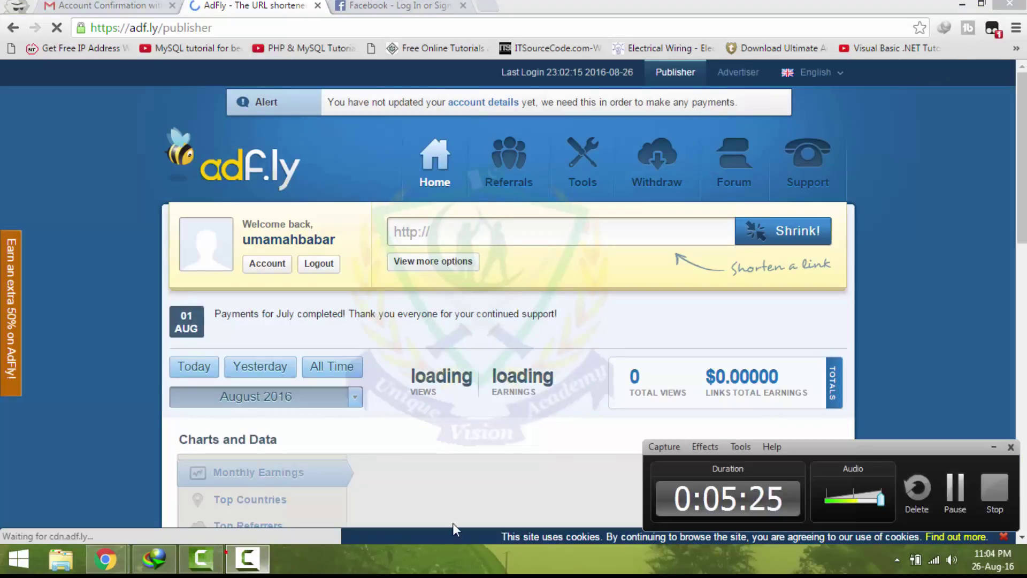
left_click(970, 497)
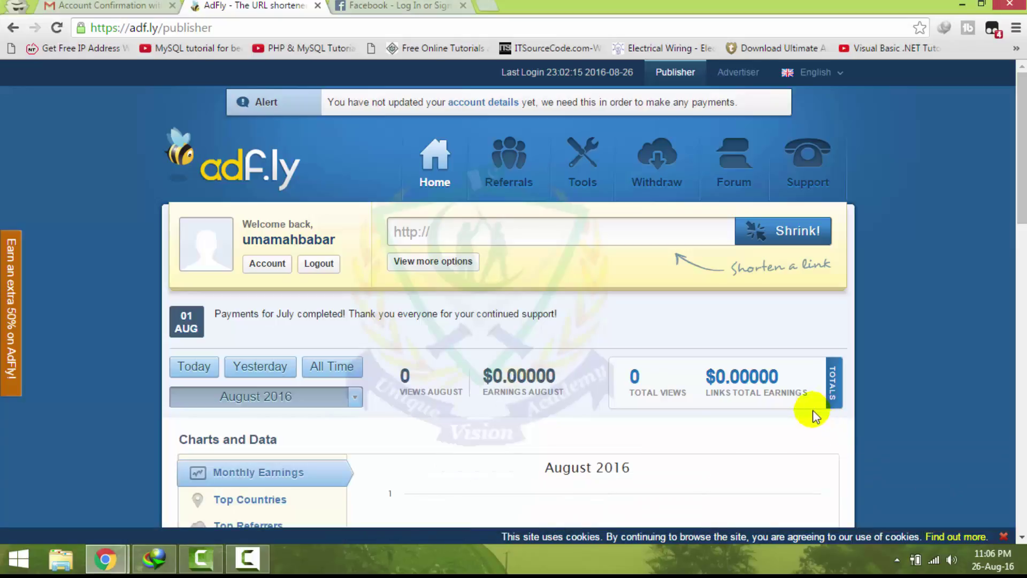
double_click(791, 377)
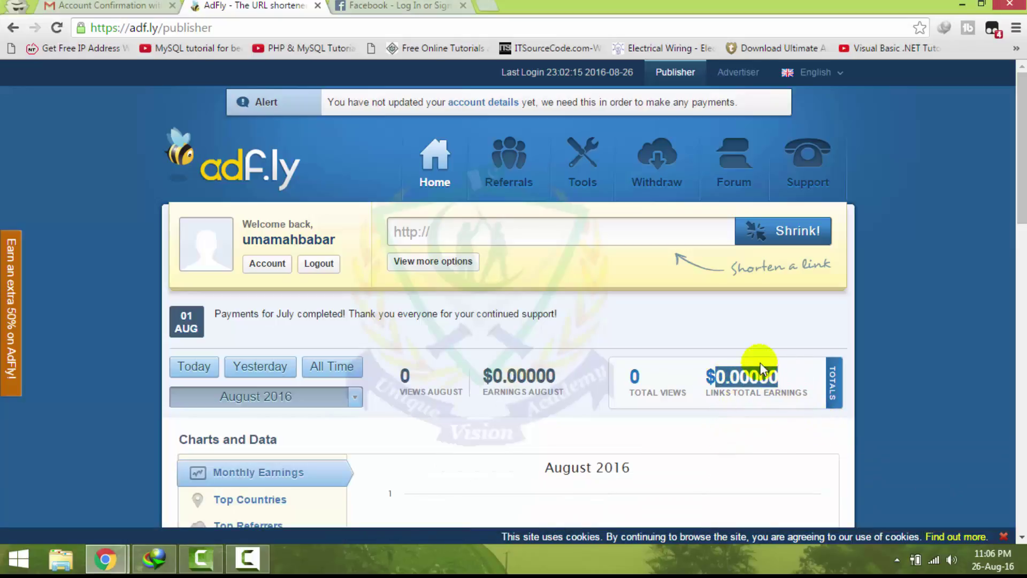
left_click(645, 331)
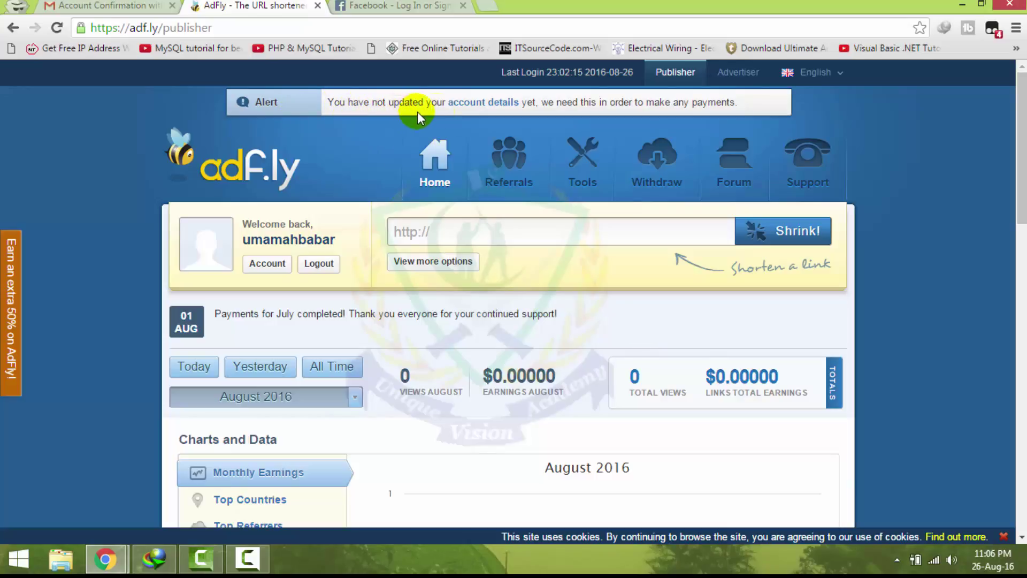
Autofill the account form's name and address fields from the saved Chrome entry.
left_click(485, 106)
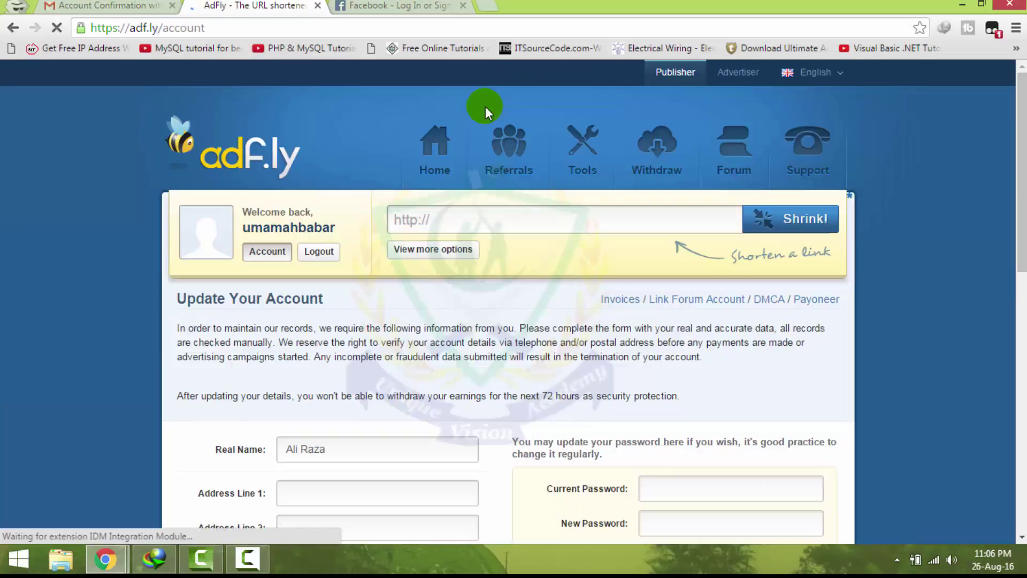
scroll(436, 336, "down", 5)
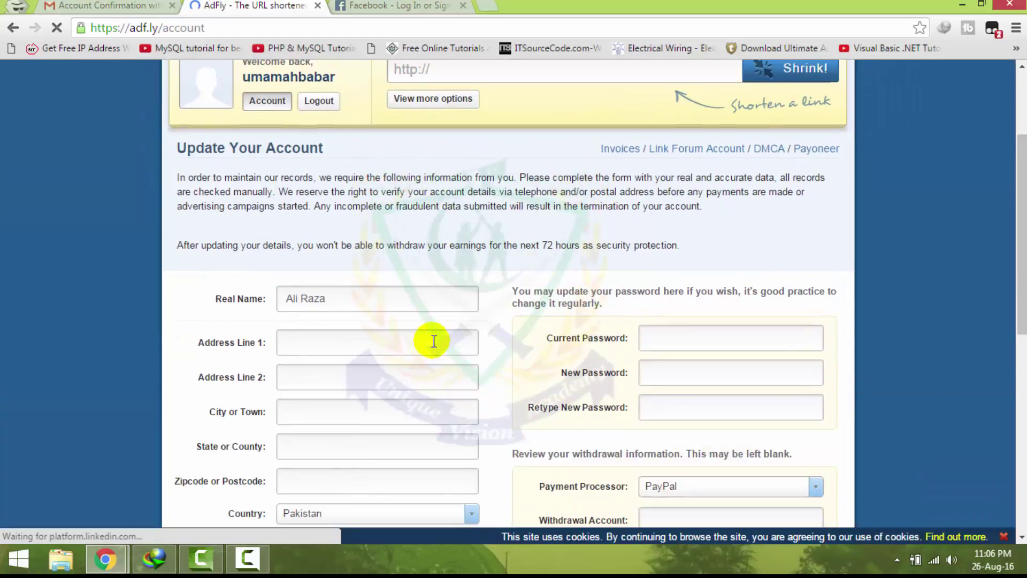
scroll(434, 341, "up", 2)
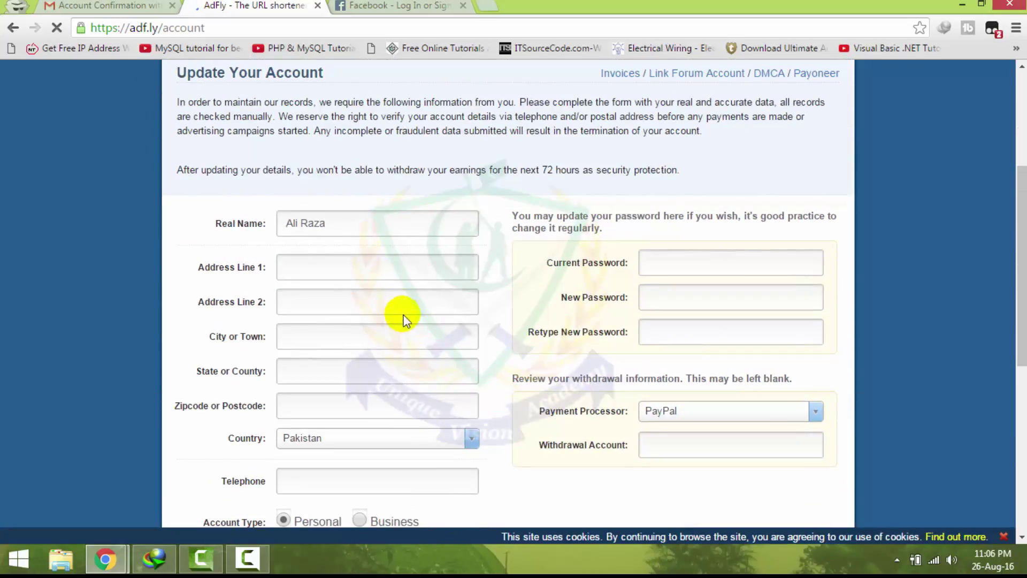
left_click(394, 272)
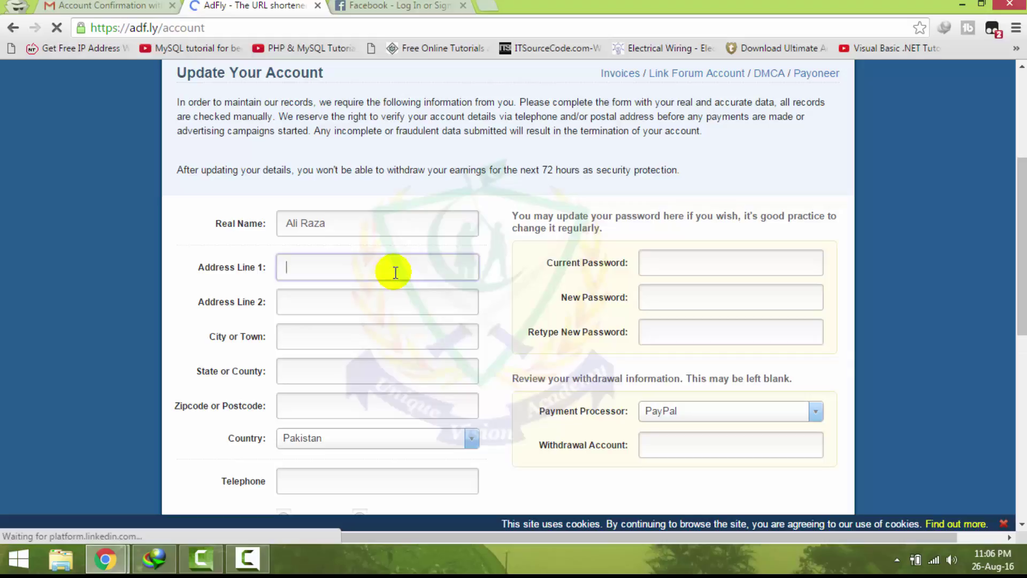
type("m")
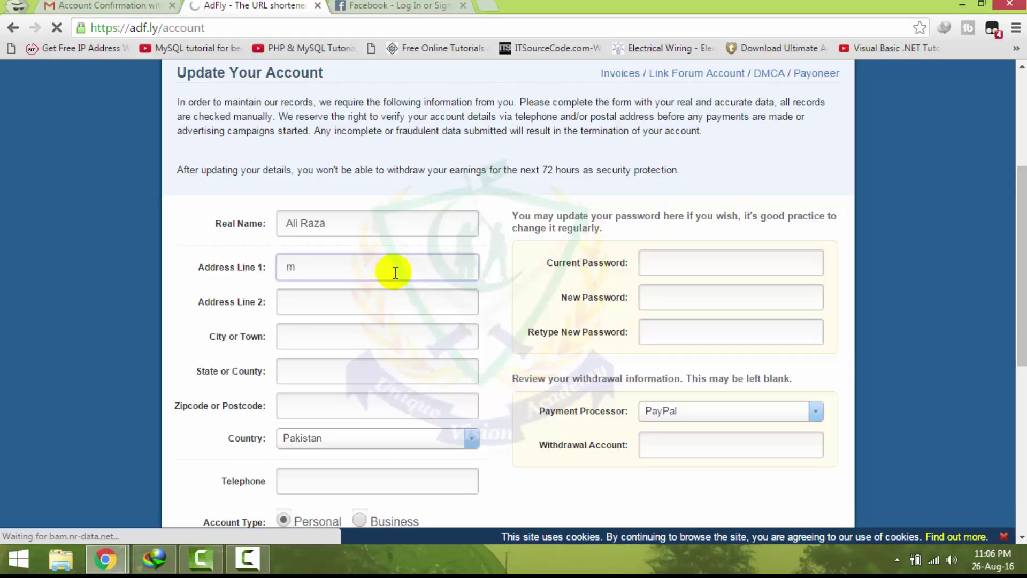
type("m")
key("Down")
key("Return")
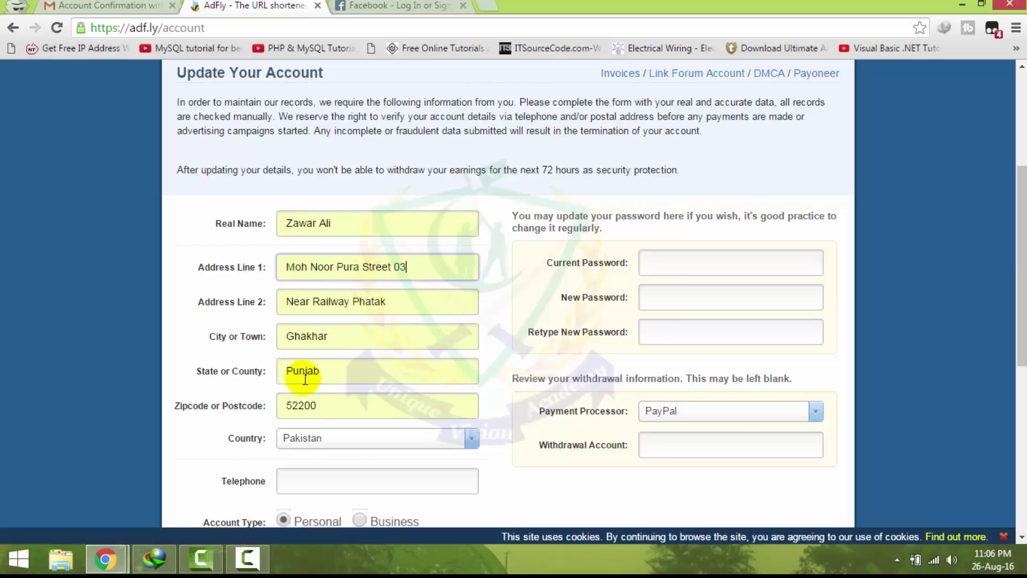
Set Stop Adblock users to Yes and submit the form with Update Account.
scroll(304, 375, "down", 1)
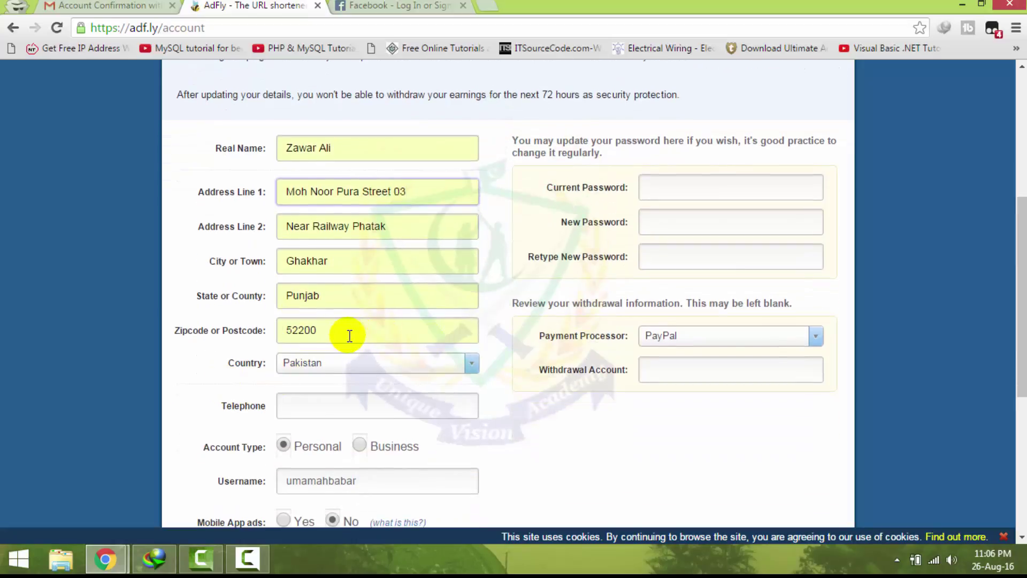
scroll(348, 335, "down", 1)
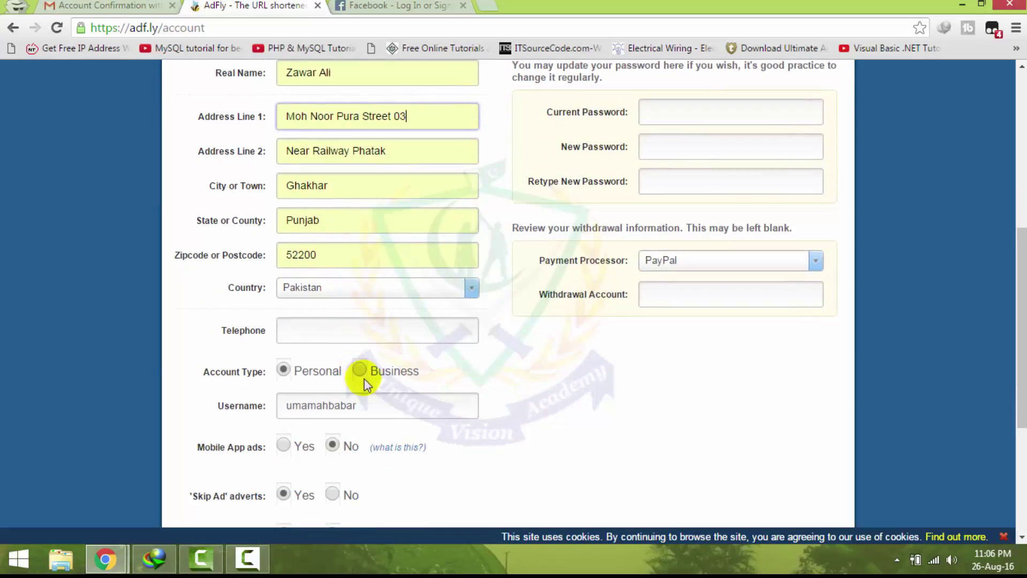
scroll(362, 408, "down", 3)
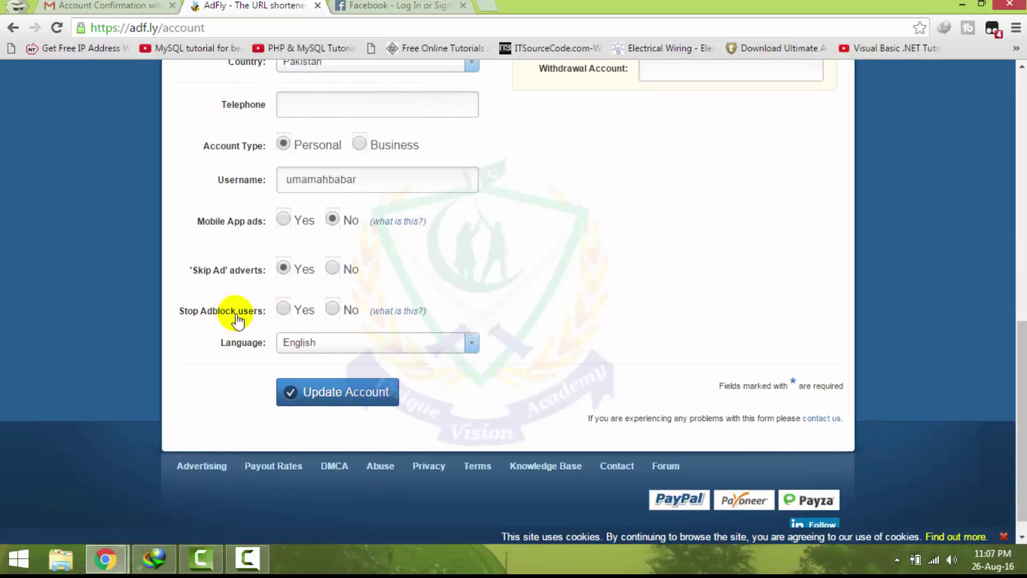
left_click(284, 309)
left_click(517, 308)
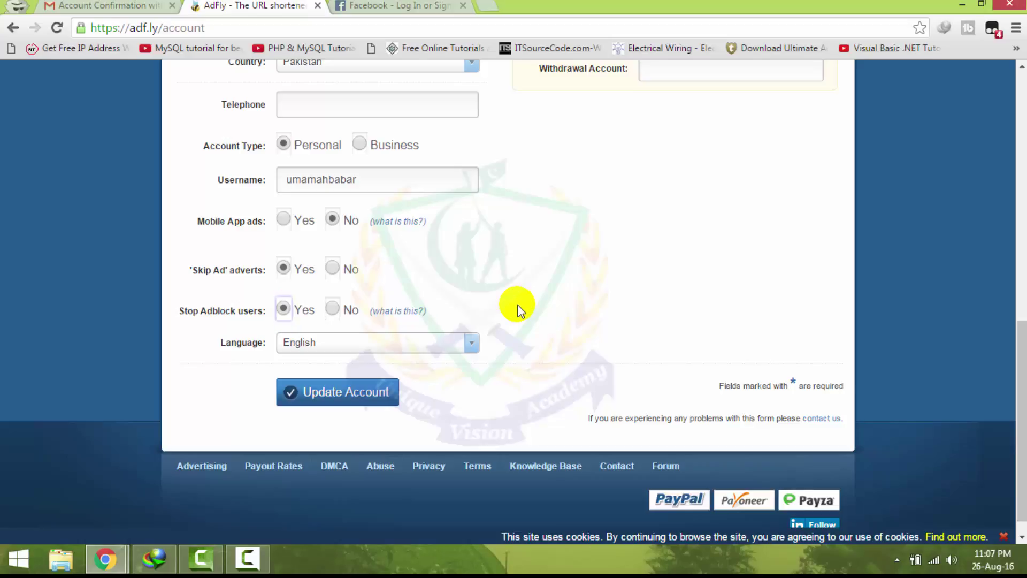
scroll(518, 308, "up", 7)
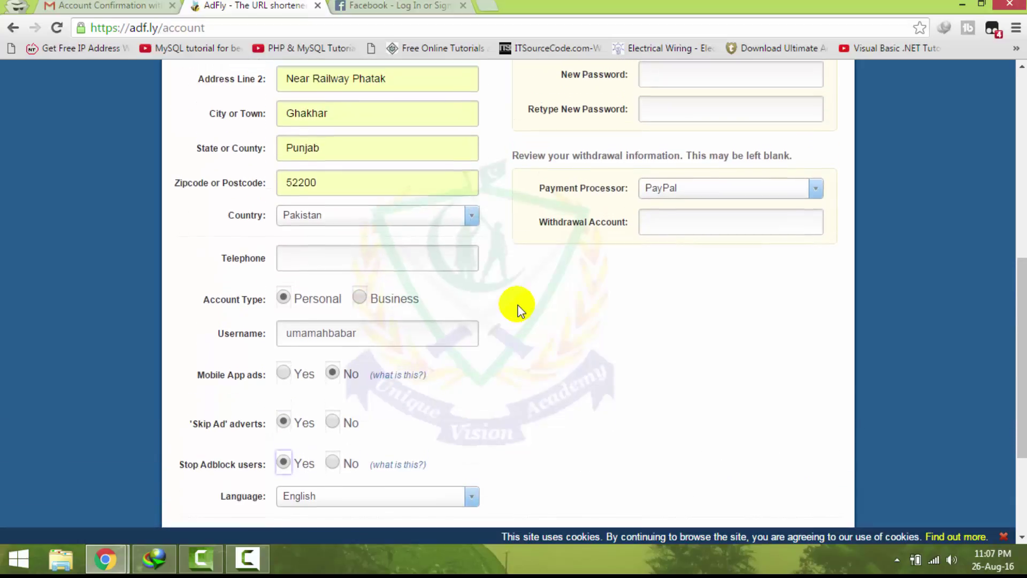
scroll(518, 308, "down", 3)
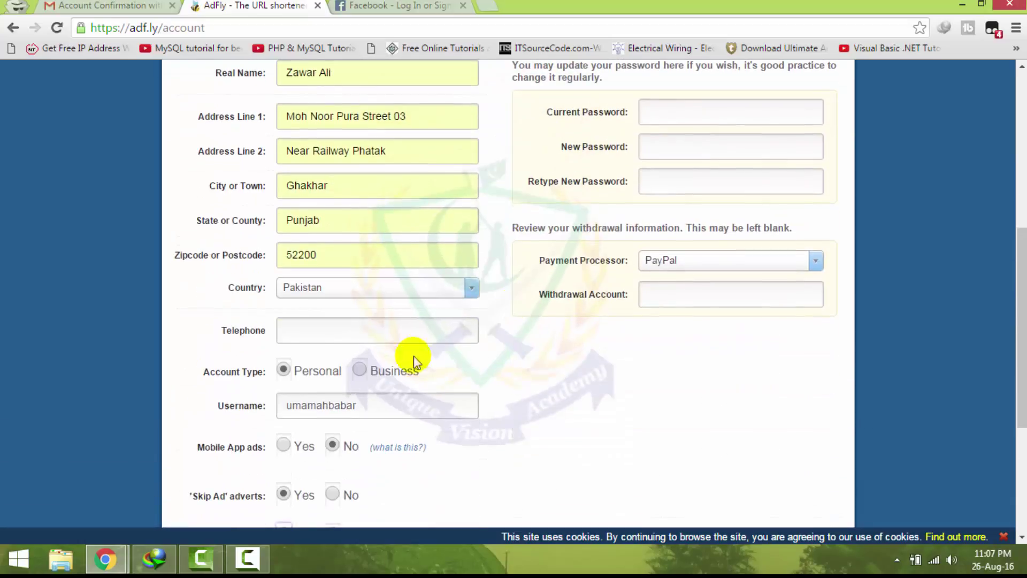
scroll(269, 342, "down", 5)
left_click(329, 374)
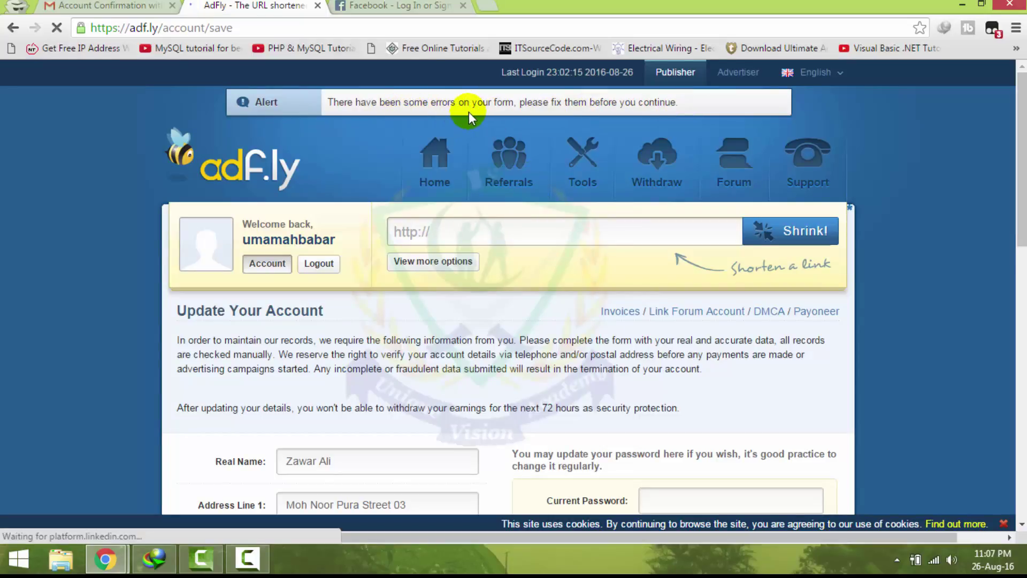
Fill the Telephone field from the saved autofill suggestion.
scroll(621, 144, "down", 5)
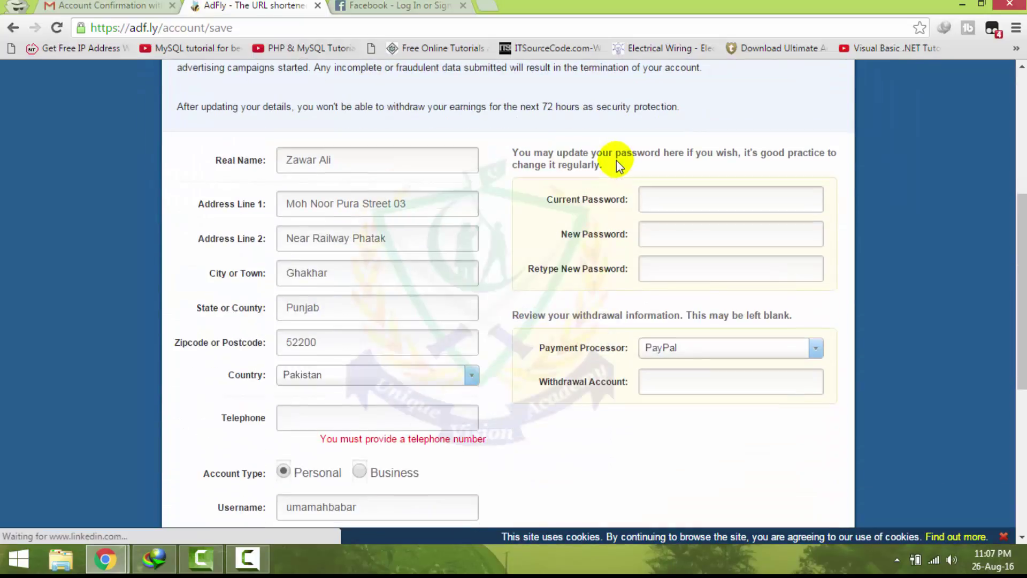
scroll(614, 147, "down", 3)
left_click(310, 266)
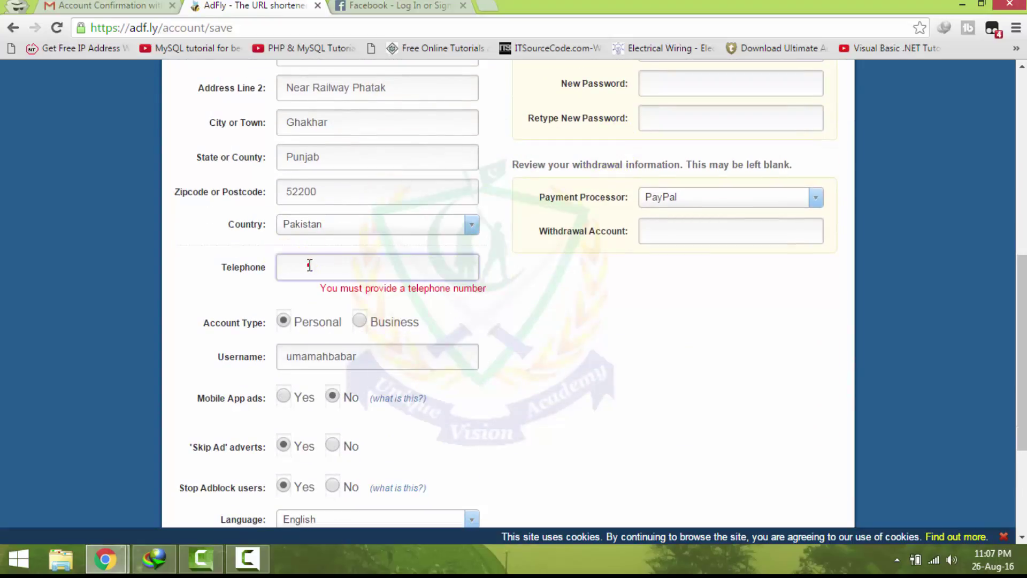
type("0")
left_click(313, 285)
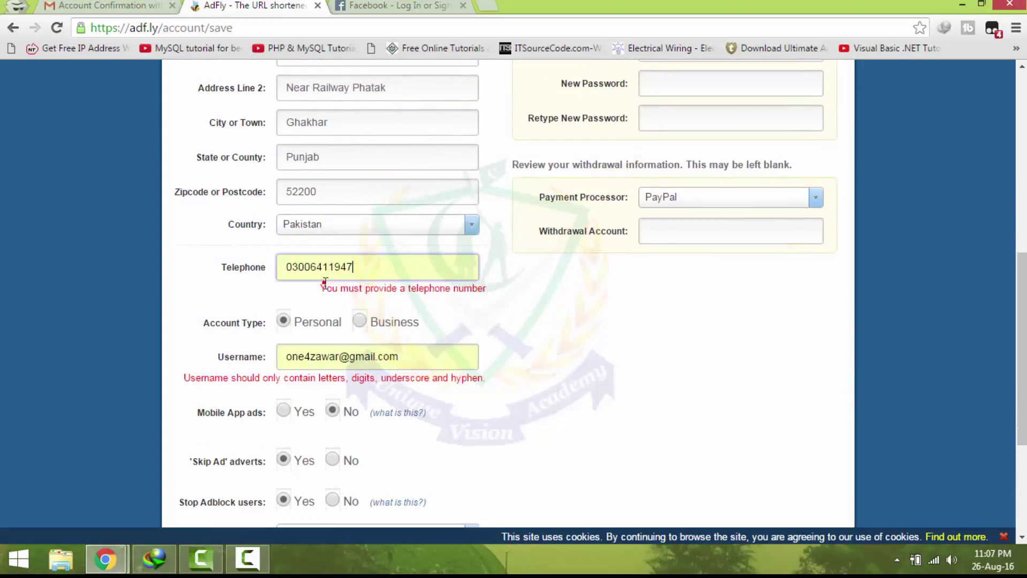
Clear the Username field, leaving it empty.
triple_click(419, 363)
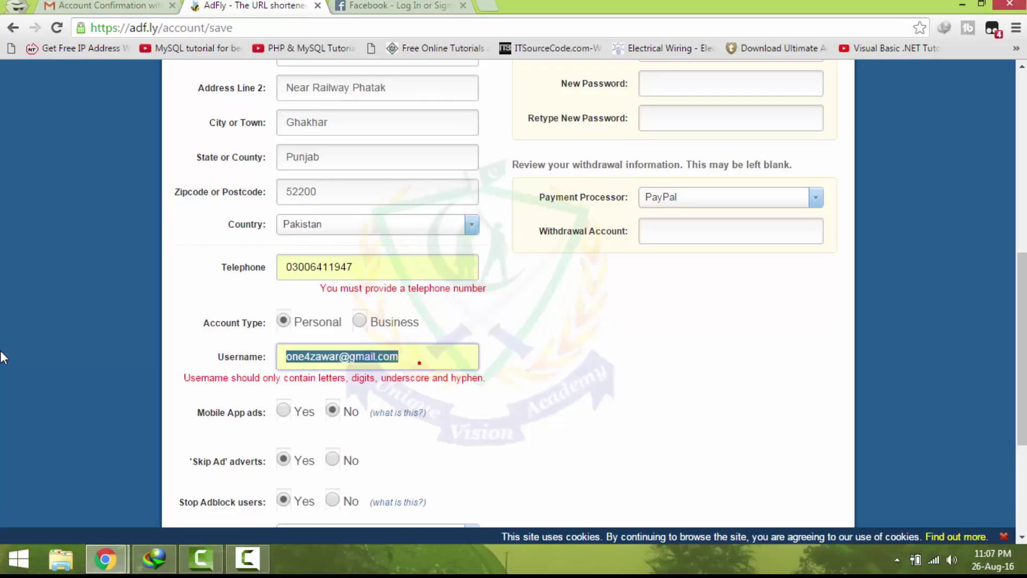
type("http://adf.ly/1dTCj4")
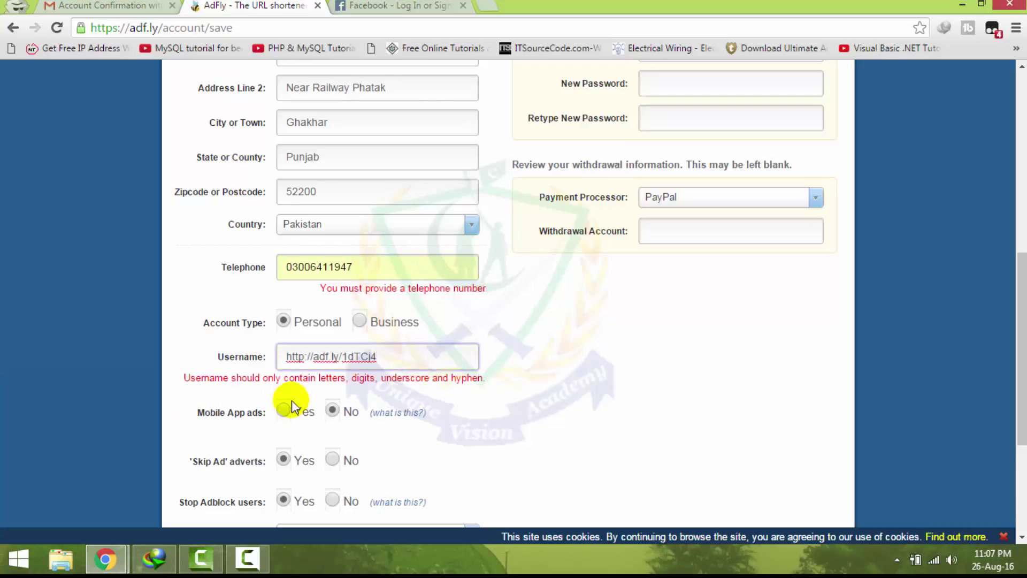
triple_click(410, 362)
key("BackSpace")
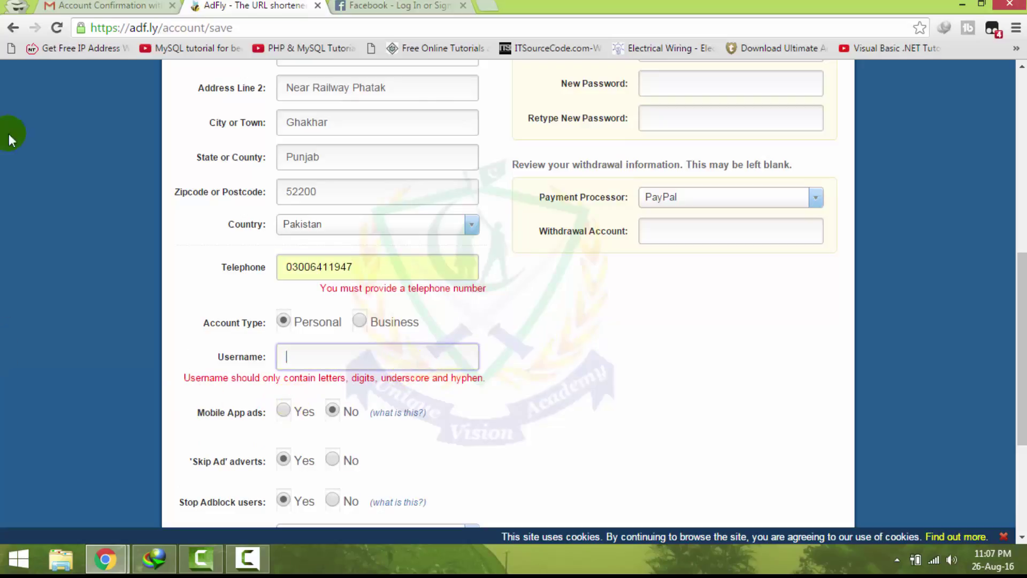
left_click(88, 5)
Copy the Google account's e-mail address in Gmail and return to AdFly's Username field.
left_click(993, 84)
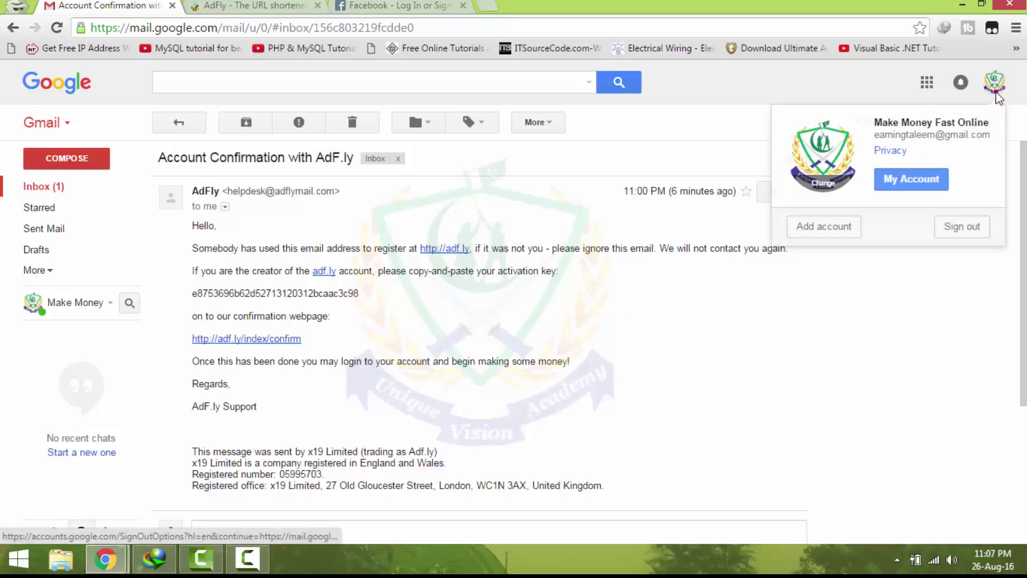
left_click_drag(990, 135, 880, 138)
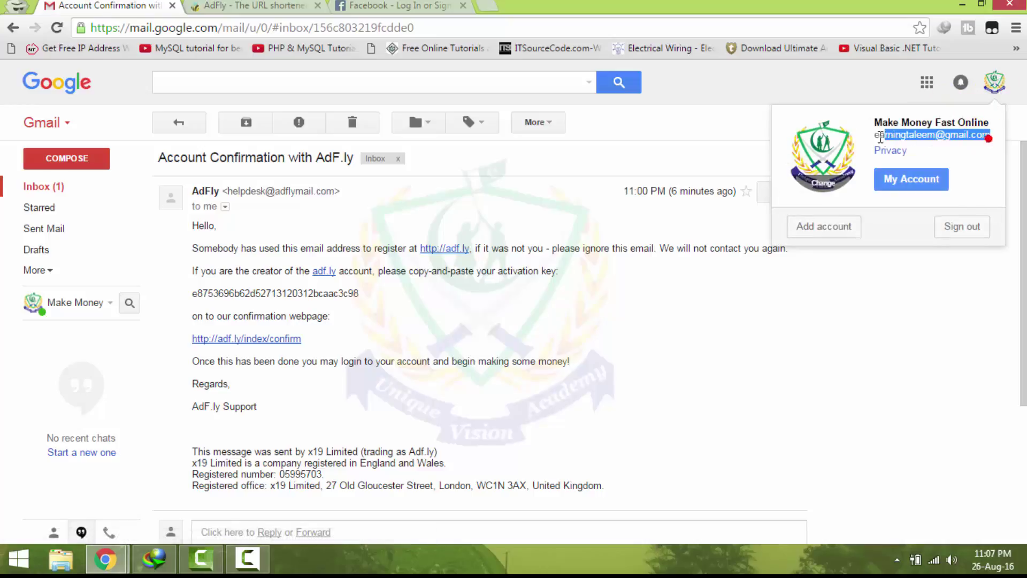
key("Escape")
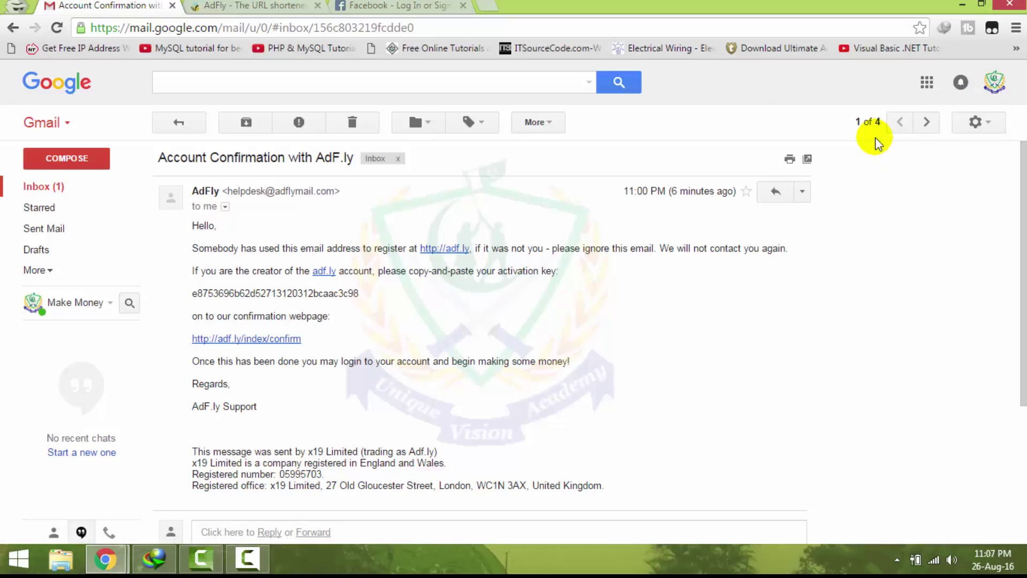
left_click(305, 6)
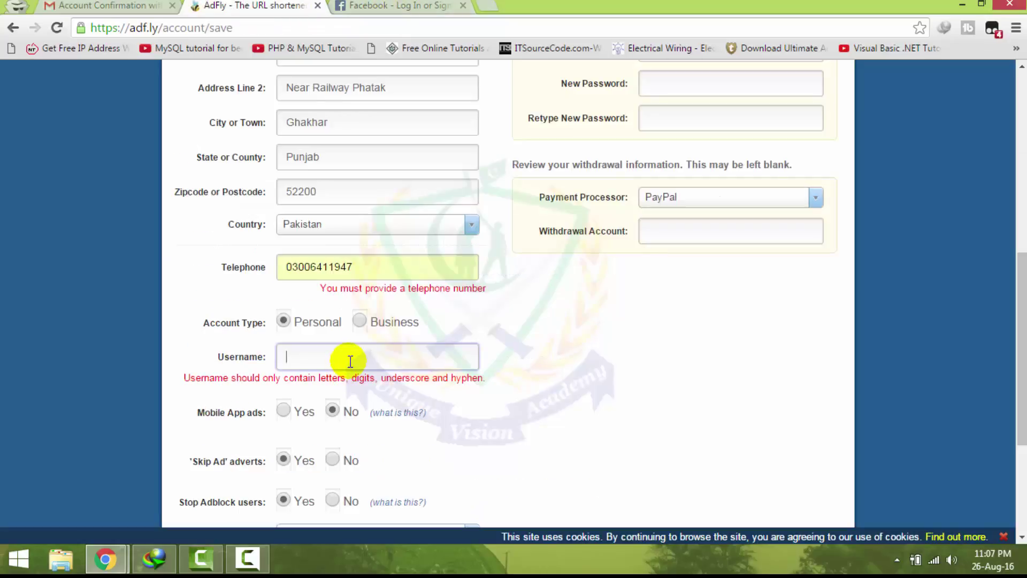
left_click(160, 6)
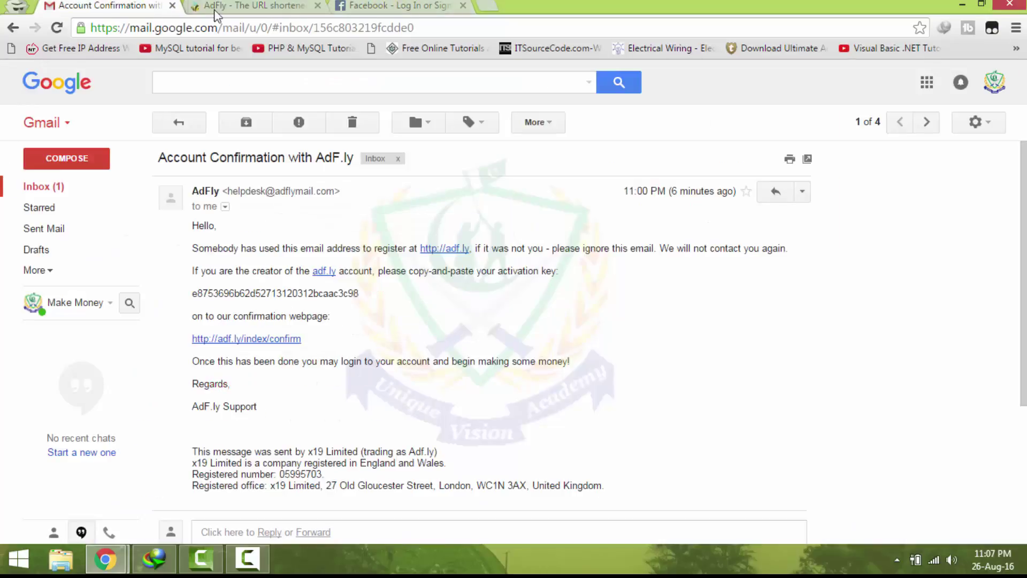
left_click(994, 81)
triple_click(946, 134)
right_click(947, 135)
left_click(950, 155)
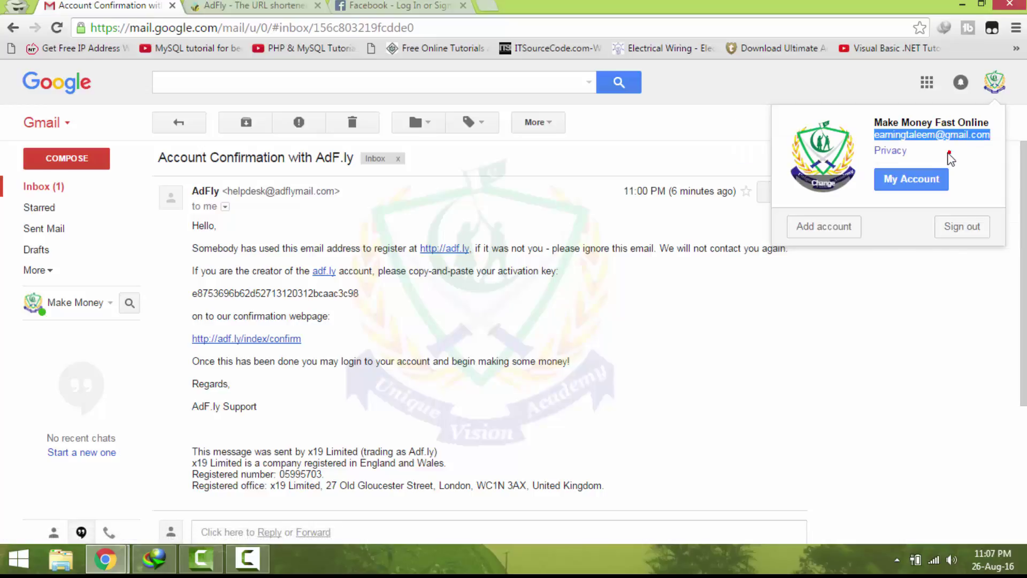
left_click(278, 5)
left_click(333, 355)
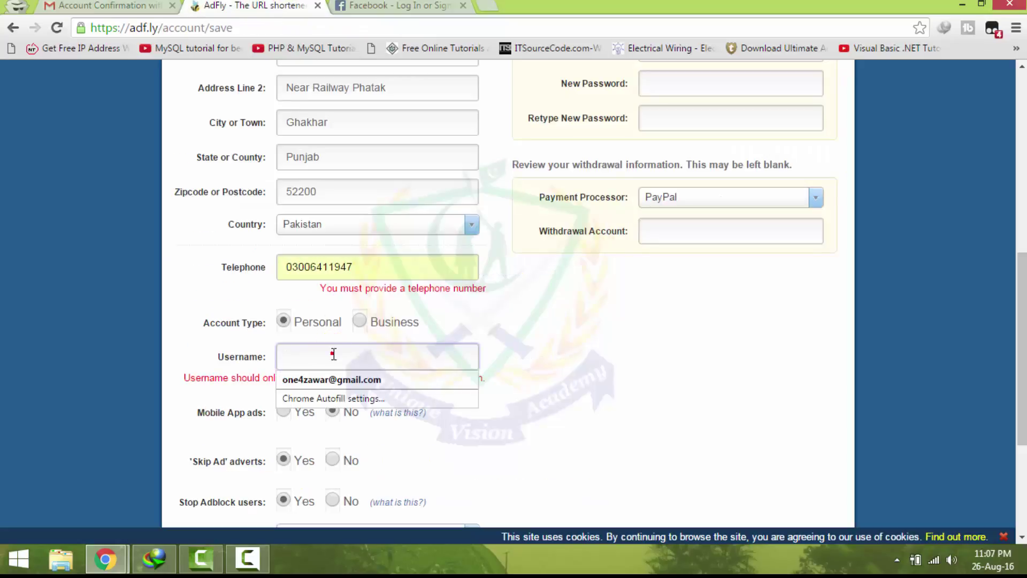
Paste the e-mail address into Username and submit the account form.
key("ctrl+v")
left_click(332, 353)
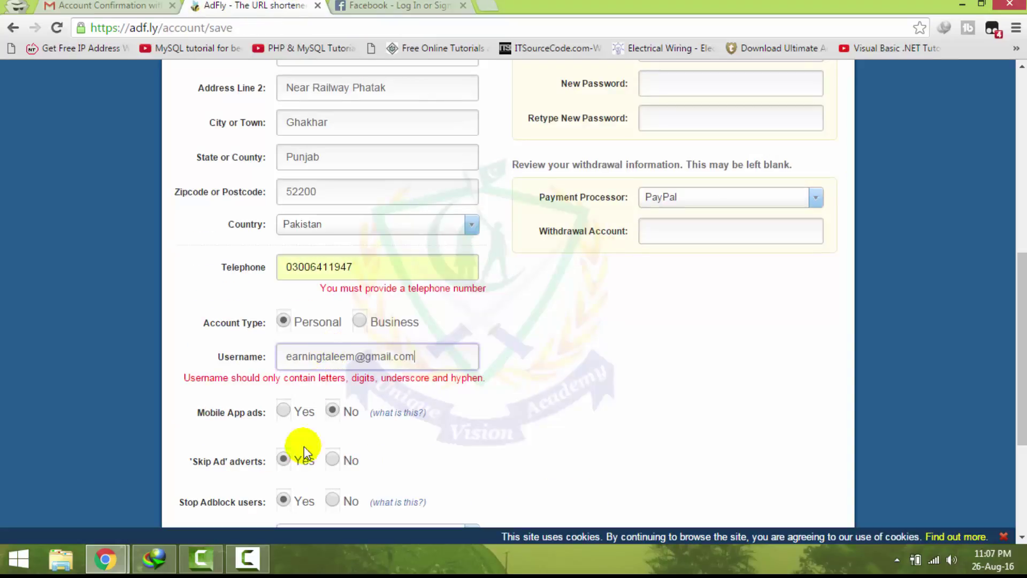
scroll(534, 415, "down", 3)
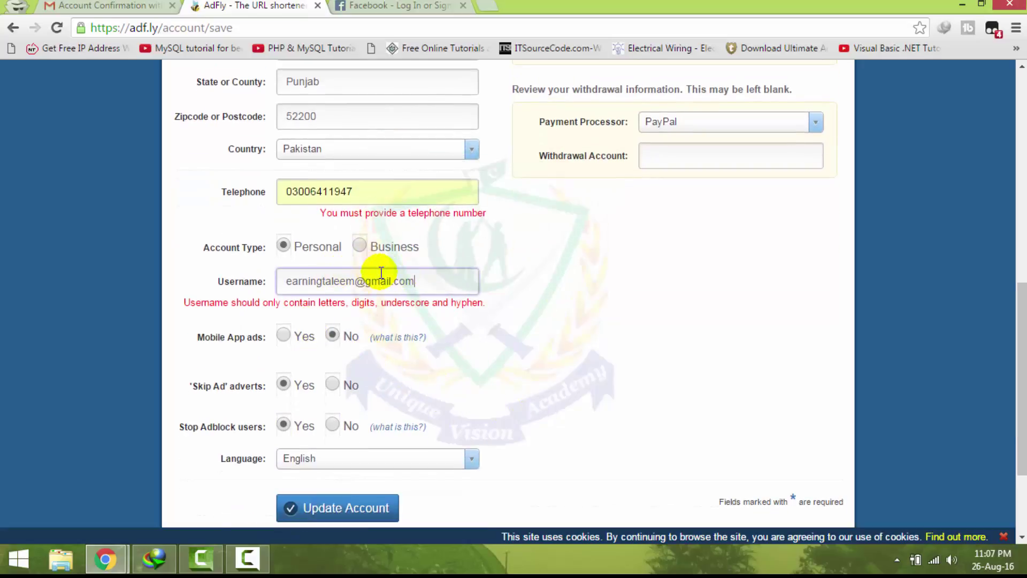
left_click(551, 290)
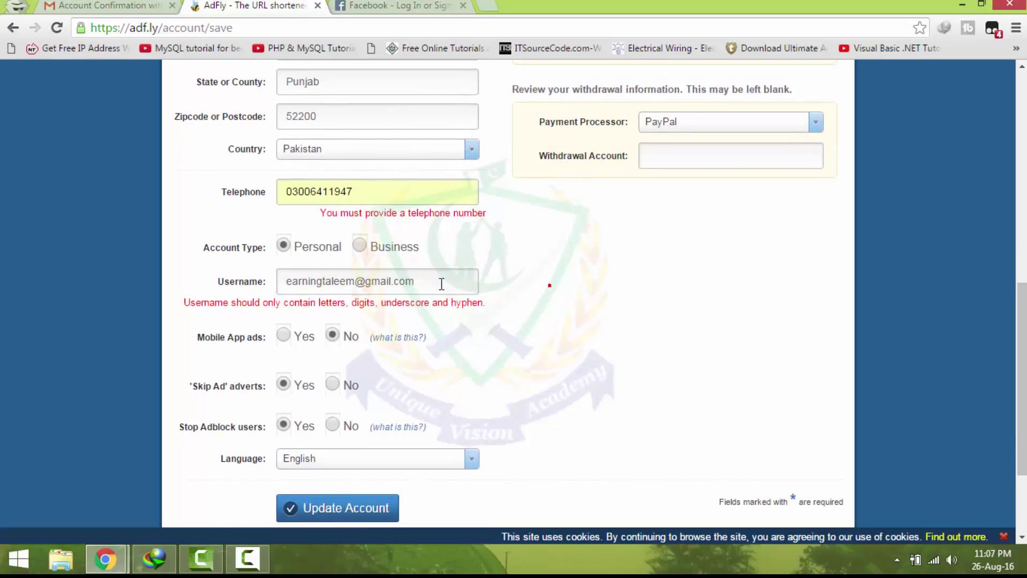
left_click_drag(437, 283, 298, 281)
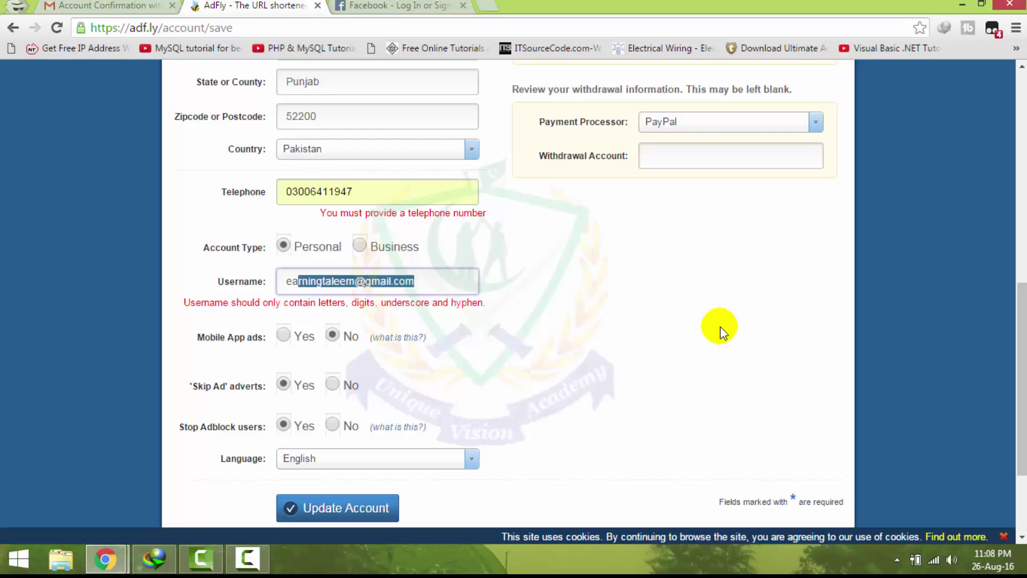
scroll(722, 334, "down", 3)
left_click(336, 511)
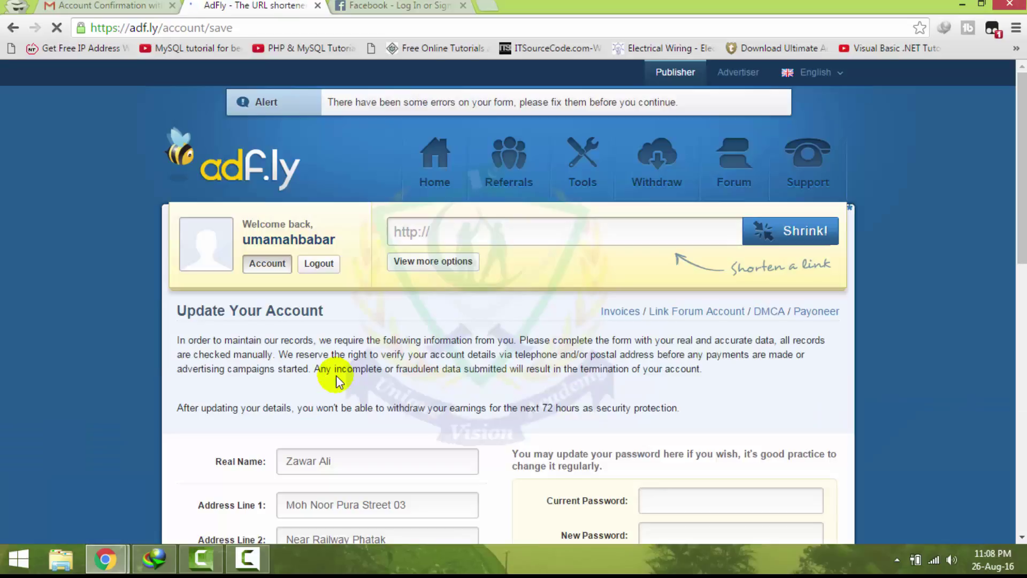
Delete the rejected e-mail from Username and resubmit the account form.
scroll(405, 323, "down", 7)
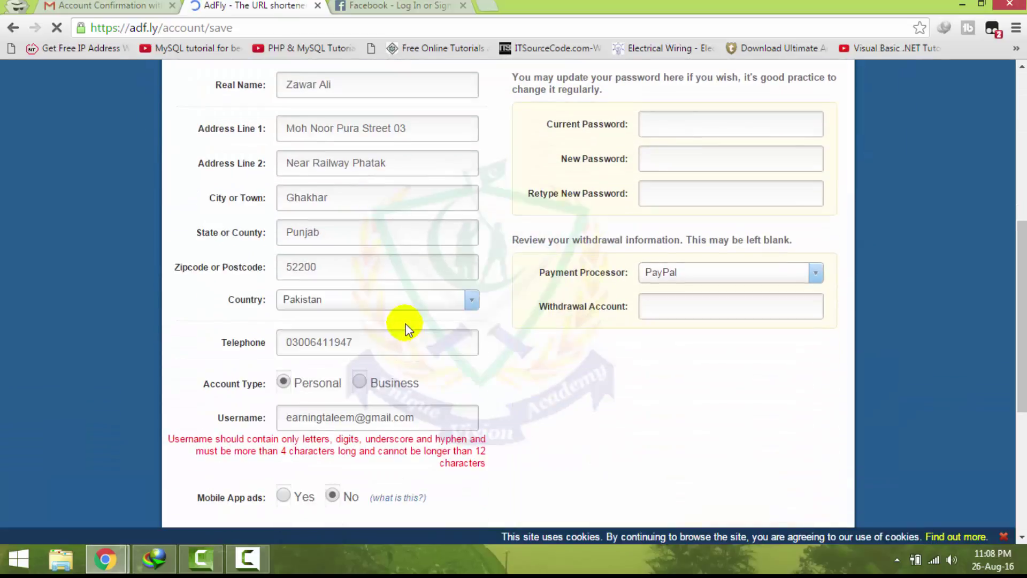
triple_click(433, 418)
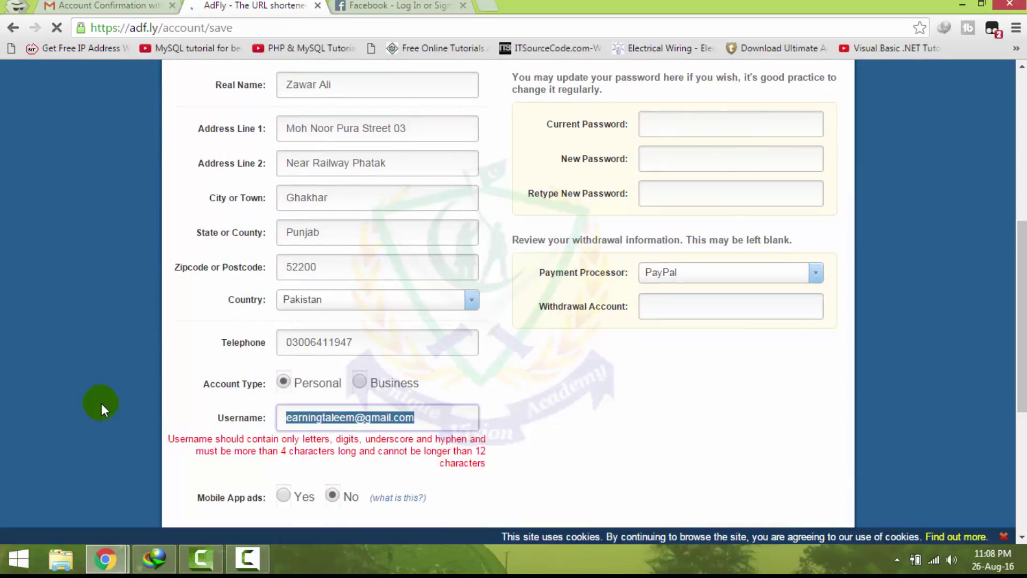
key("BackSpace")
scroll(351, 474, "down", 1)
scroll(351, 474, "down", 4)
left_click(332, 442)
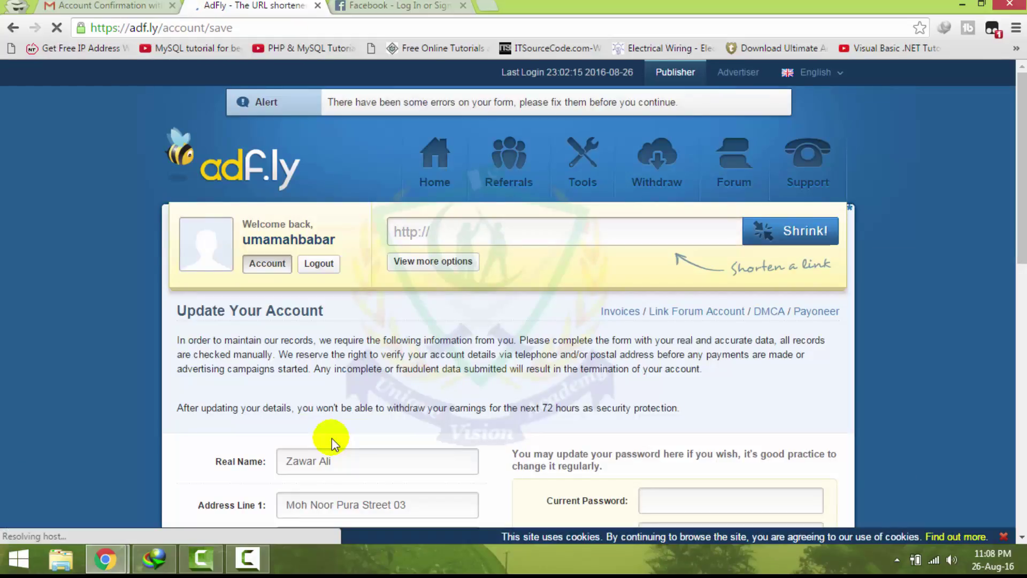
scroll(332, 442, "down", 10)
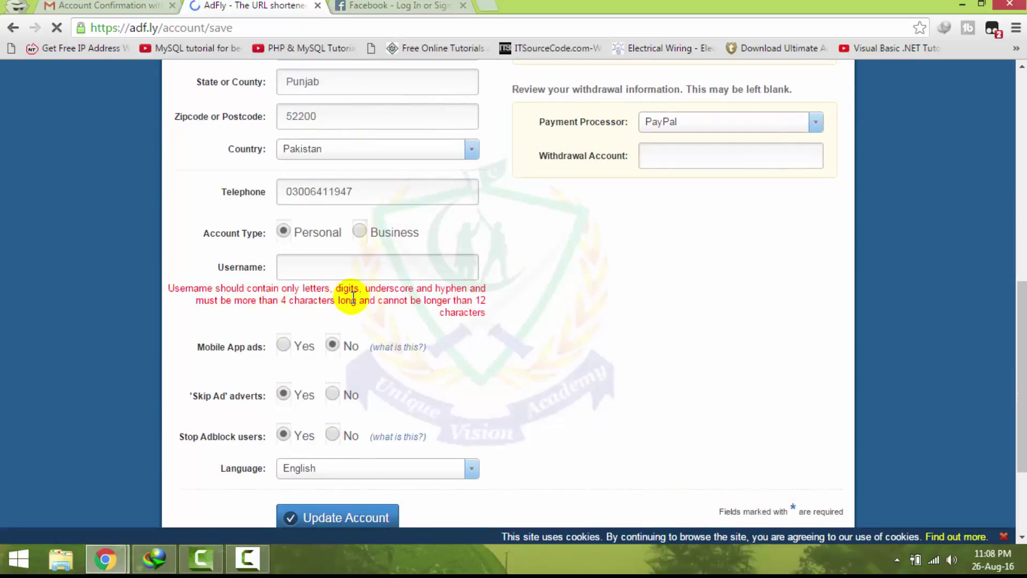
scroll(352, 297, "up", 7)
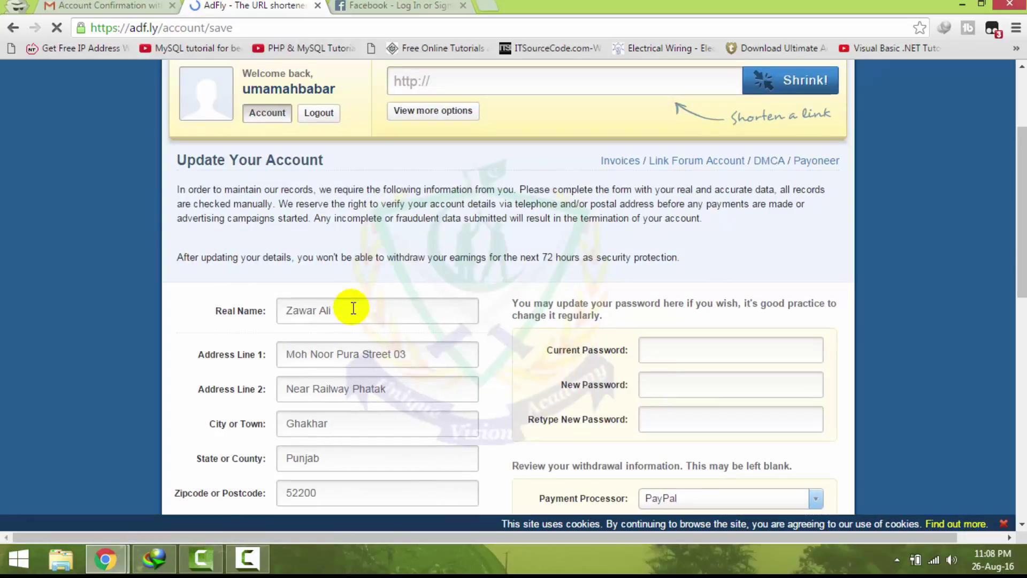
Replace the existing Real Name with a newly typed name.
left_click(353, 308)
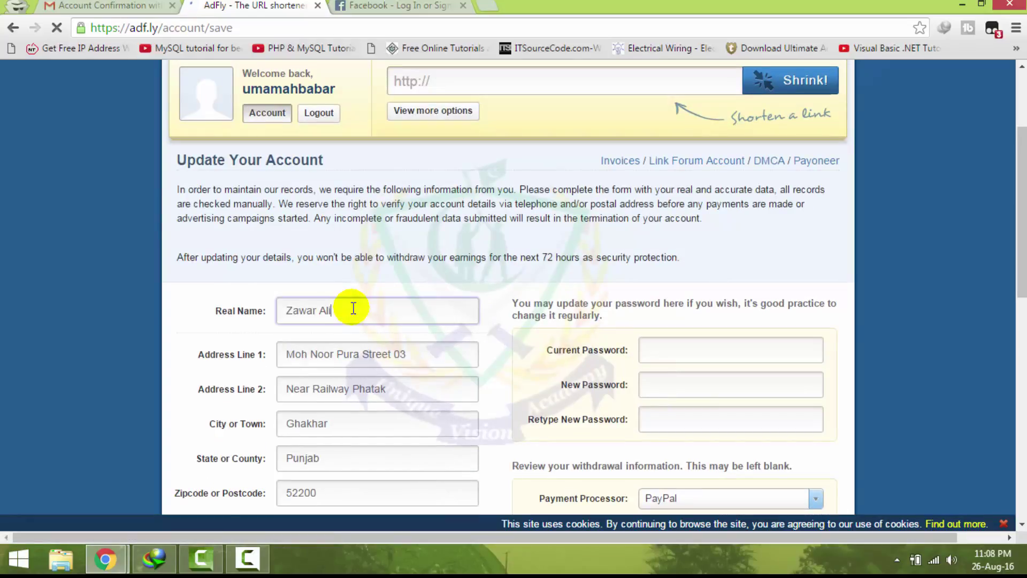
left_click_drag(353, 308, 104, 307)
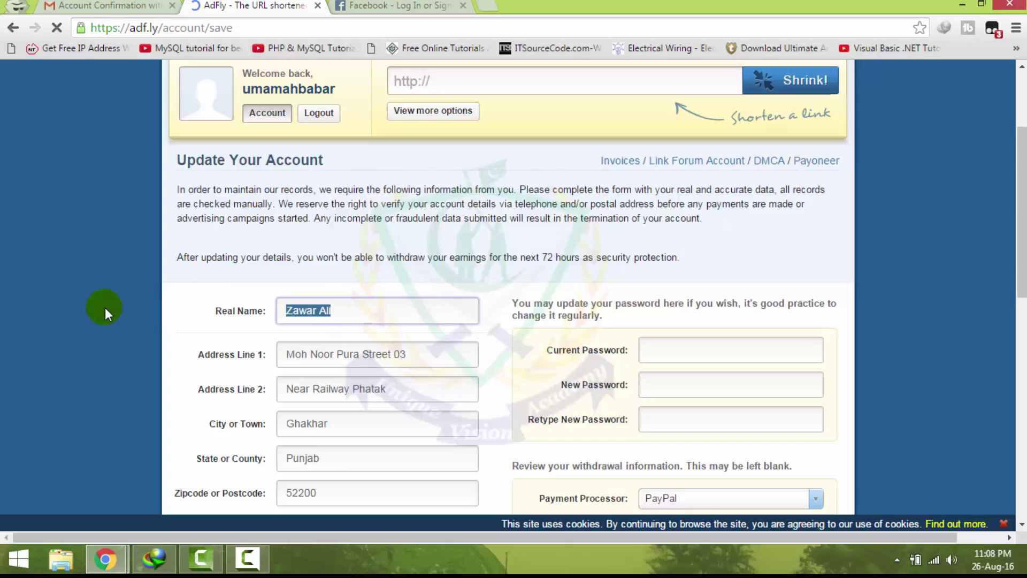
type("A")
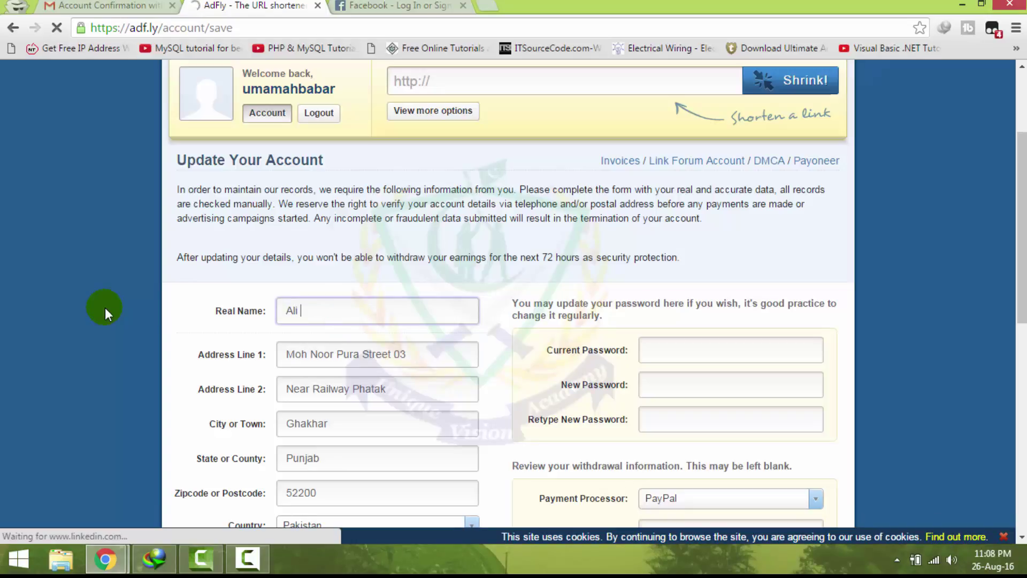
type("Raza")
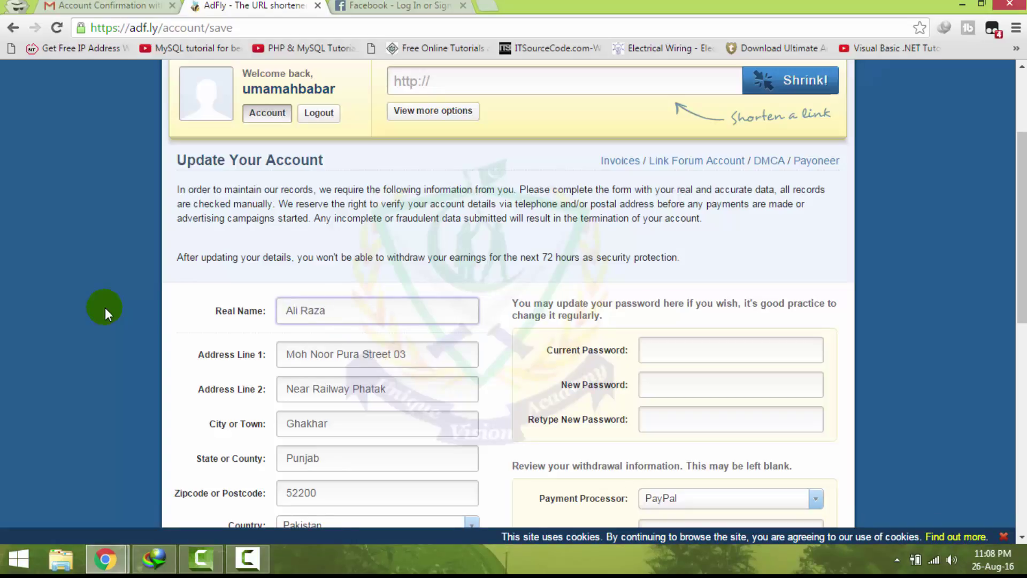
Copy the account's own username from the welcome box into Username and save.
left_click_drag(342, 97, 303, 87)
triple_click(343, 88)
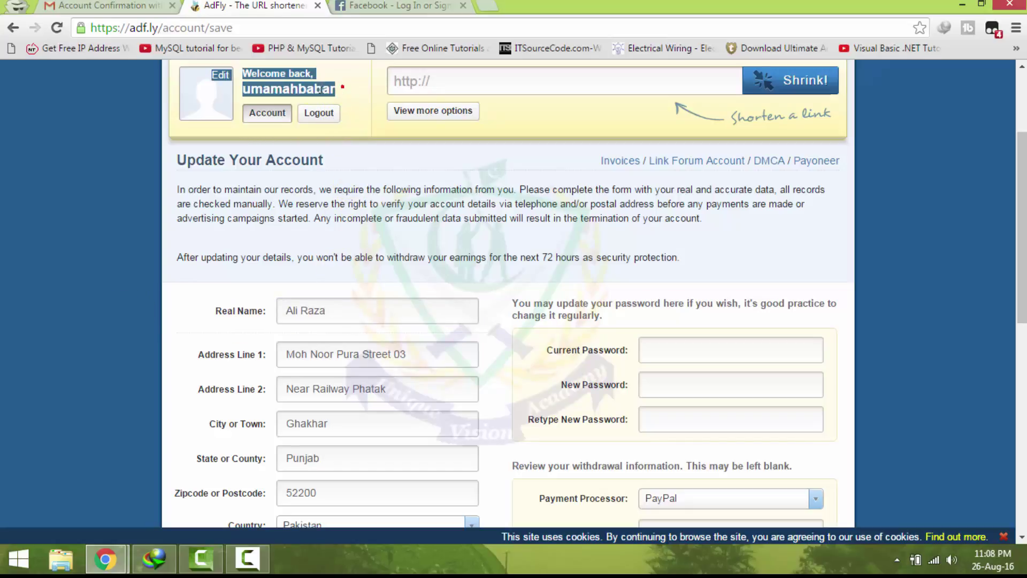
left_click(361, 93)
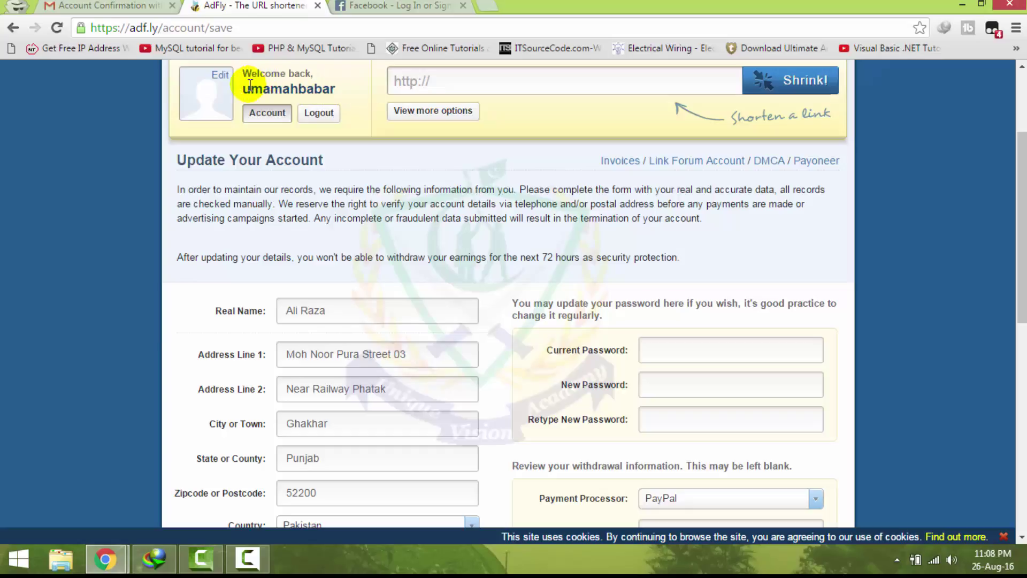
left_click_drag(242, 89, 337, 89)
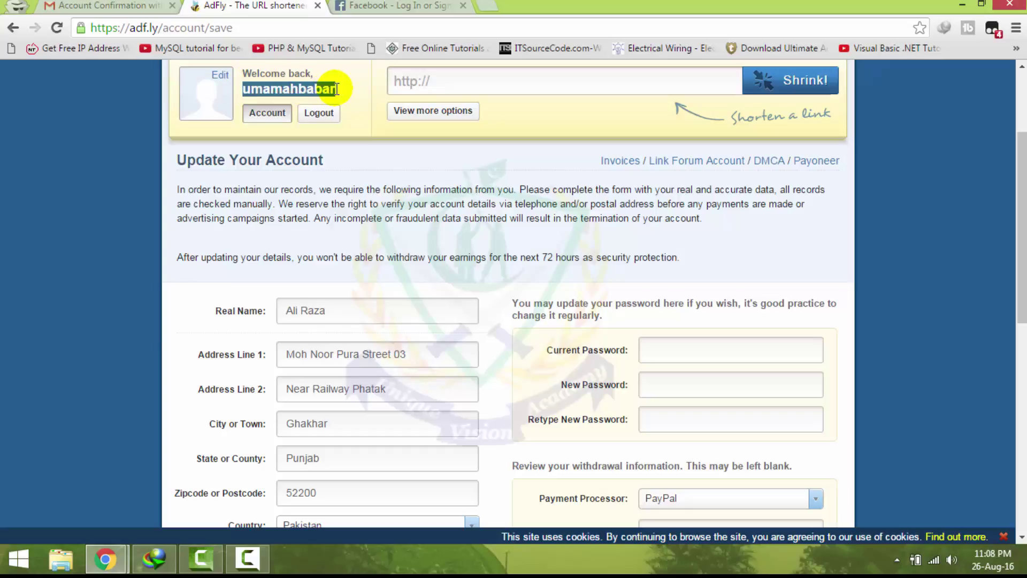
scroll(385, 222, "down", 7)
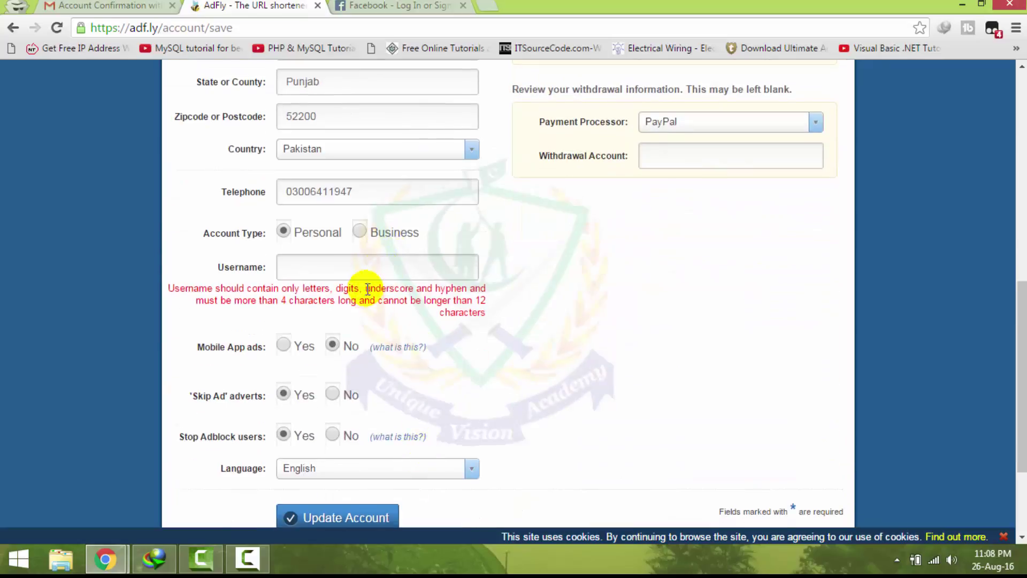
left_click(370, 278)
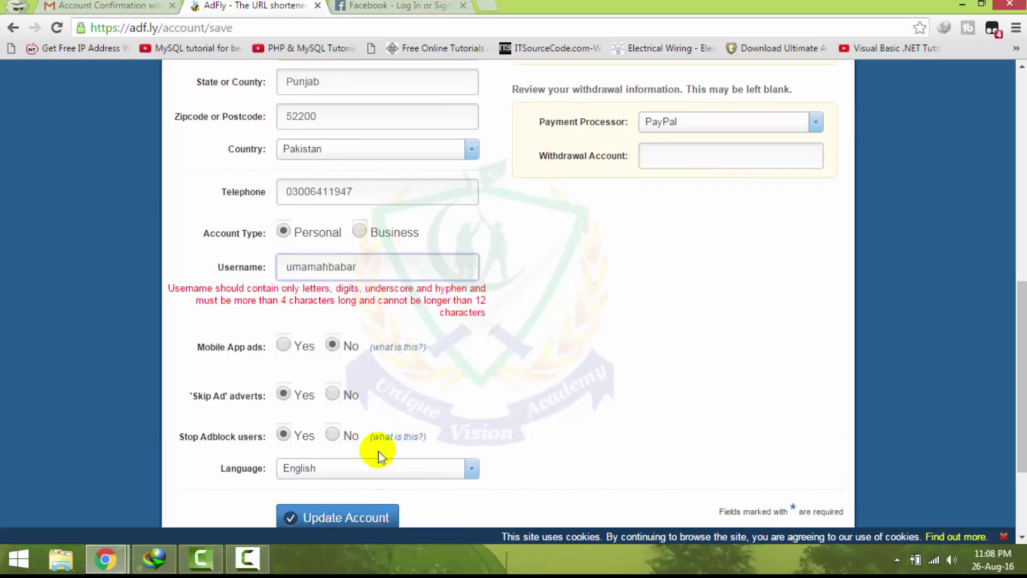
left_click(355, 514)
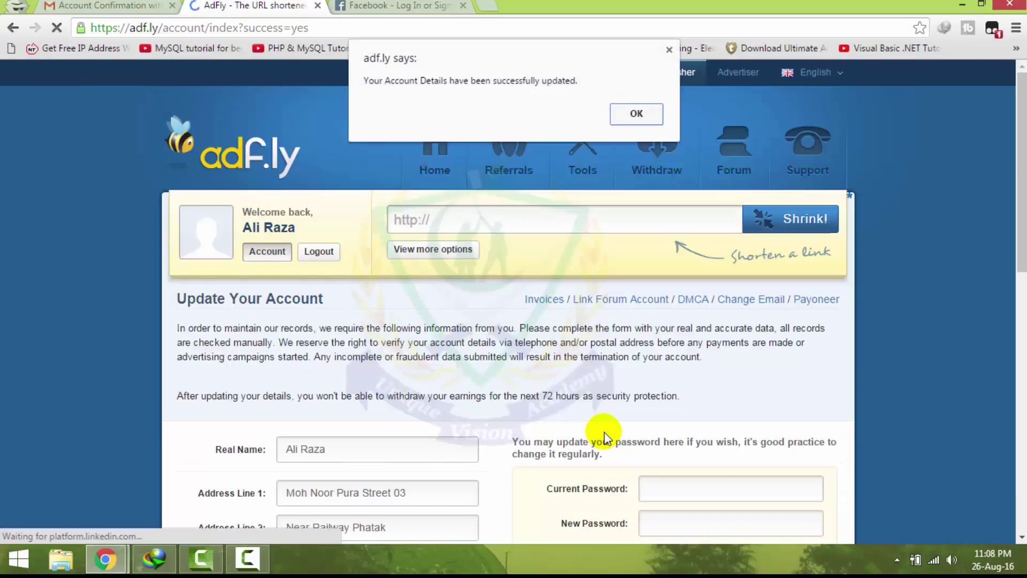
Dismiss the successful account-update message.
left_click(636, 113)
scroll(612, 251, "down", 1)
scroll(612, 270, "down", 8)
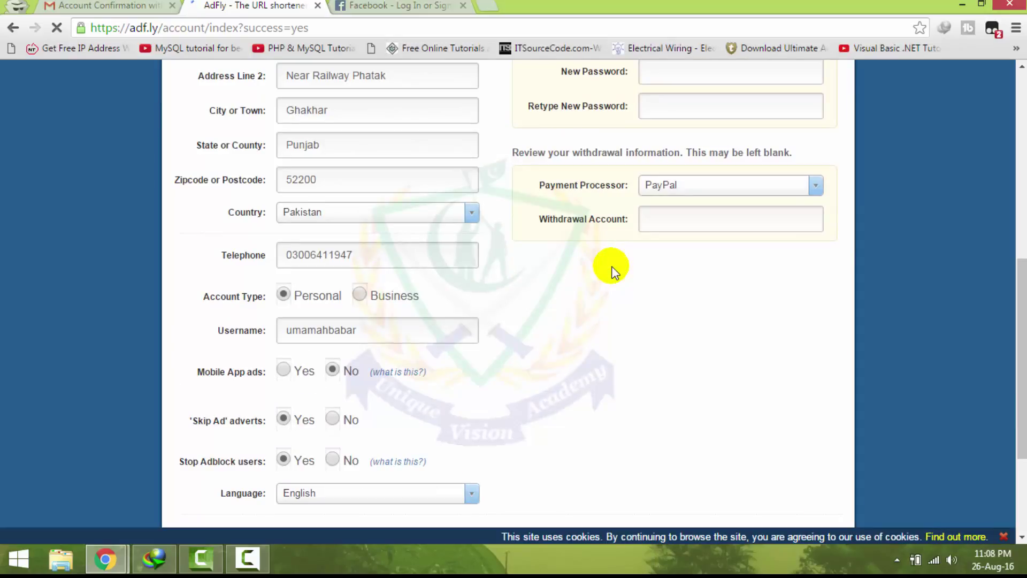
scroll(611, 270, "up", 3)
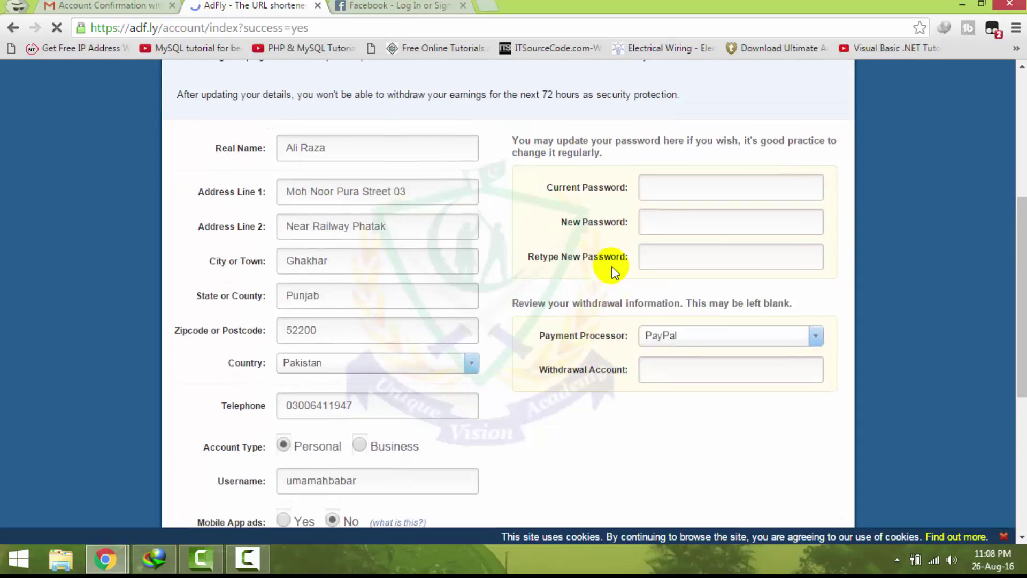
Keep PayPal as the payment processor and start editing the Withdrawal Account field.
left_click(697, 340)
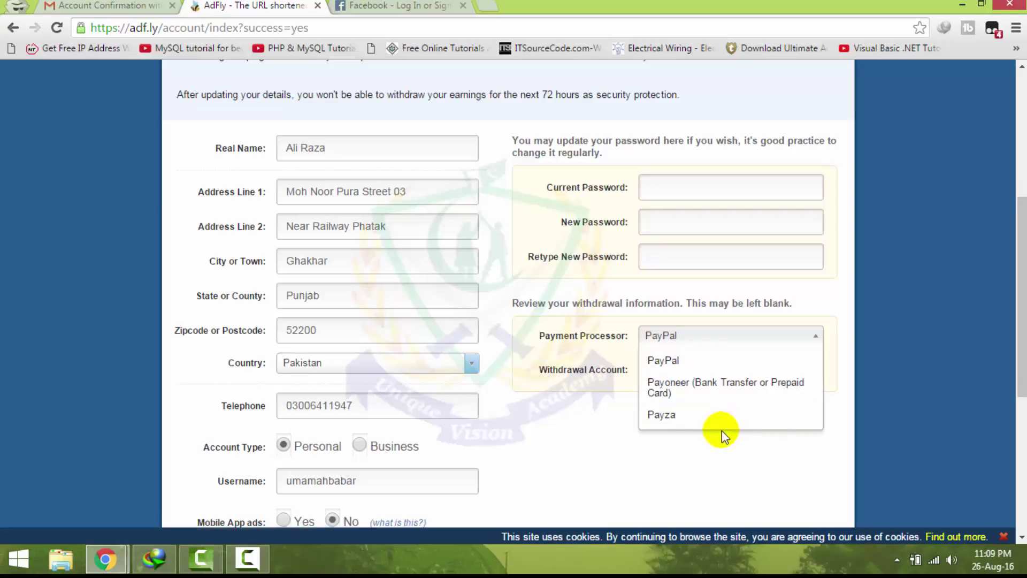
scroll(717, 435, "down", 2)
scroll(713, 450, "down", 4)
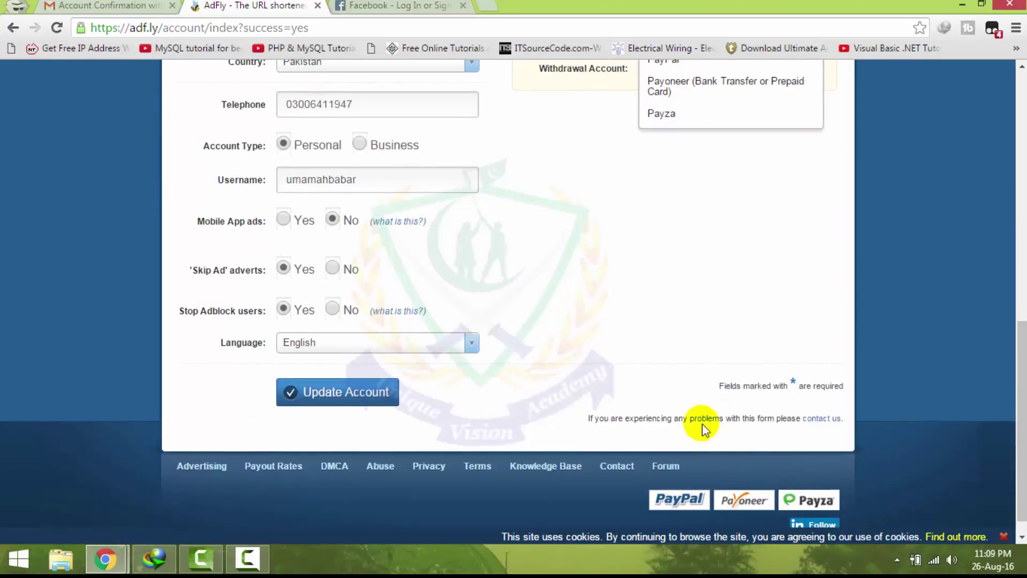
scroll(693, 441, "up", 5)
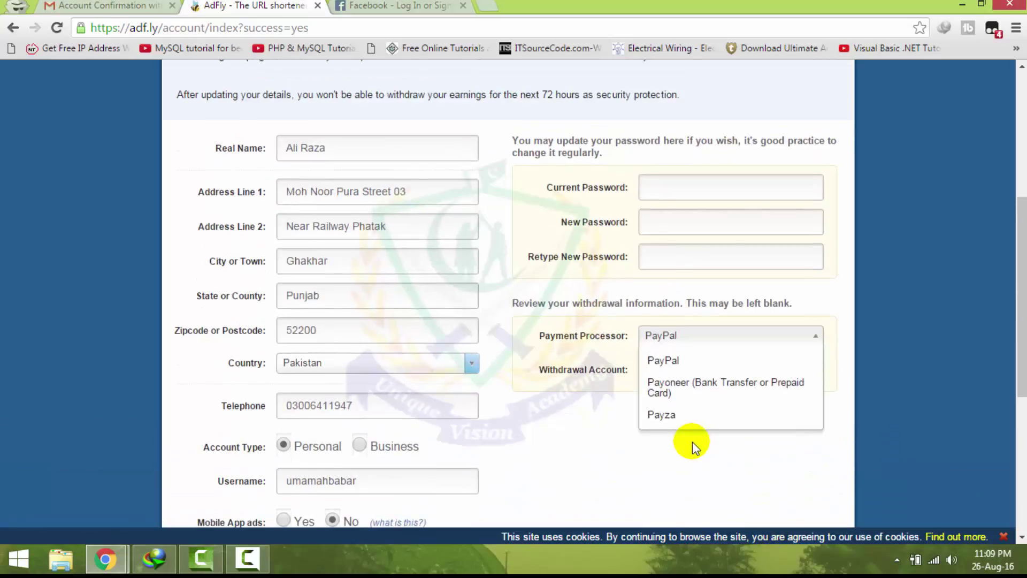
left_click(640, 472)
left_click(655, 372)
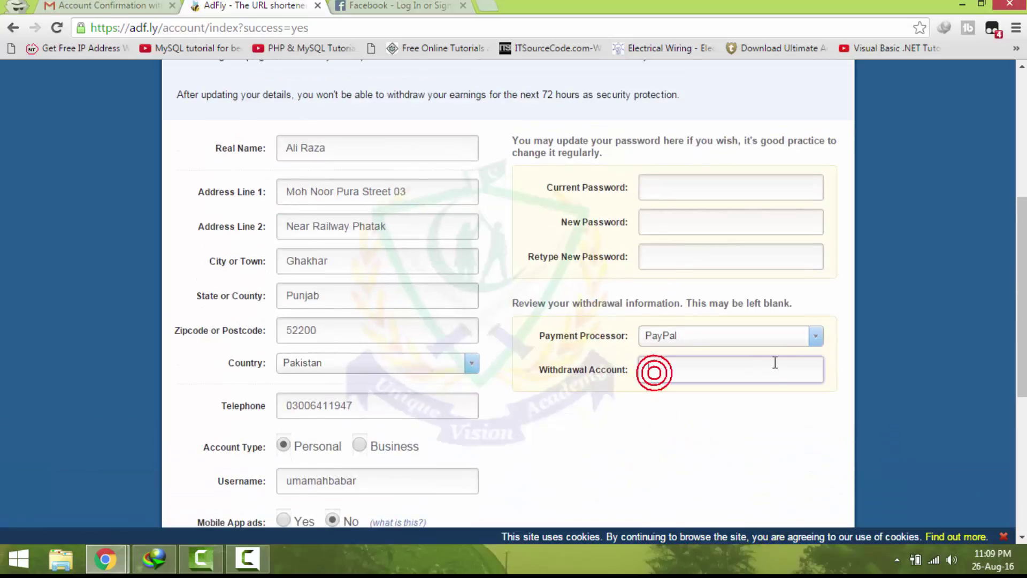
scroll(775, 362, "up", 5)
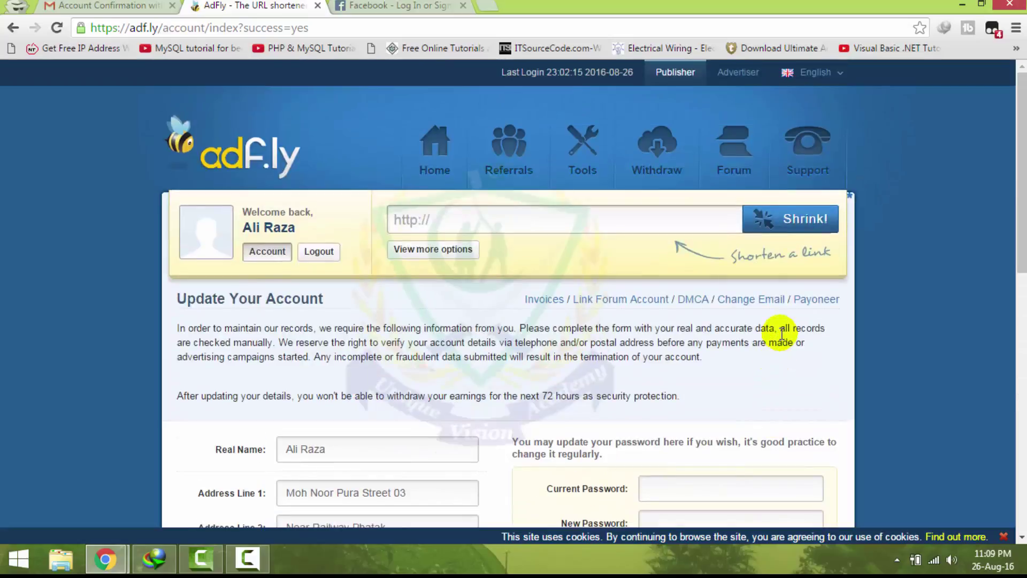
Return to the Home dashboard, then open the Tools page listing Mass Shrinker and Multiple Links.
left_click(440, 145)
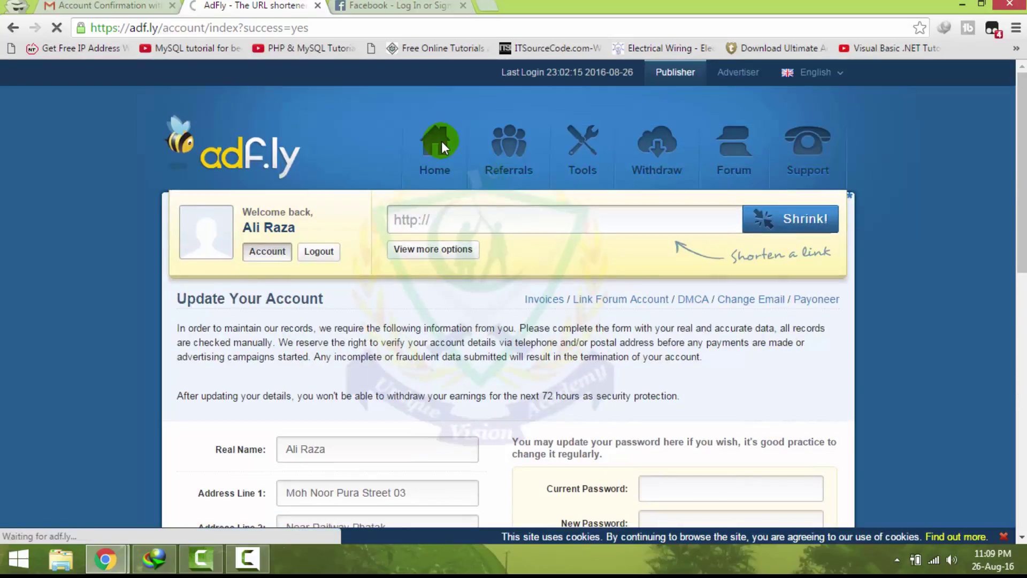
scroll(455, 209, "down", 1)
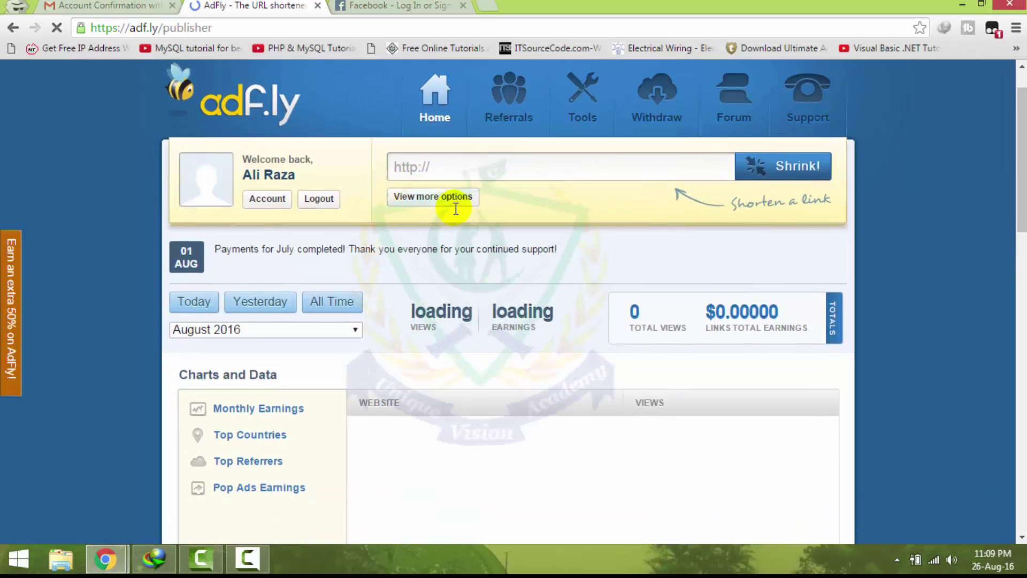
scroll(454, 208, "down", 5)
scroll(557, 261, "up", 7)
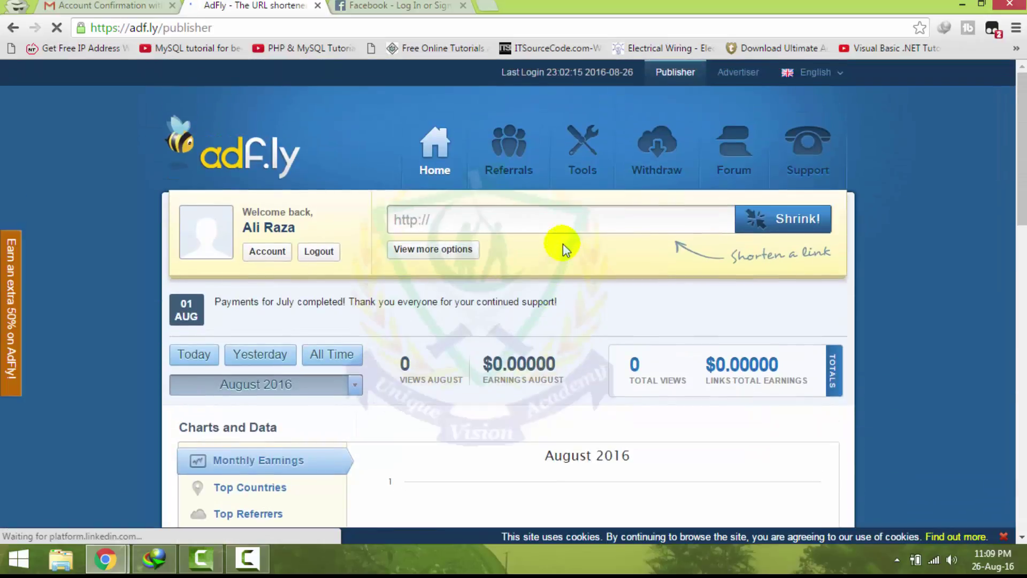
left_click(585, 153)
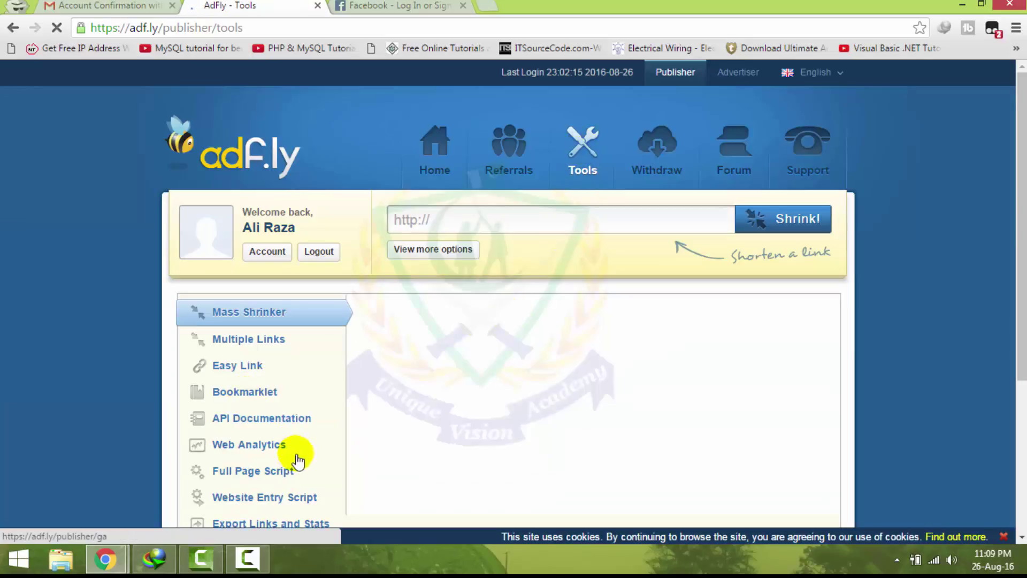
Open the Domains tool explaining how to point a custom domain's CNAME record to custom.adf.ly.
left_click(247, 558)
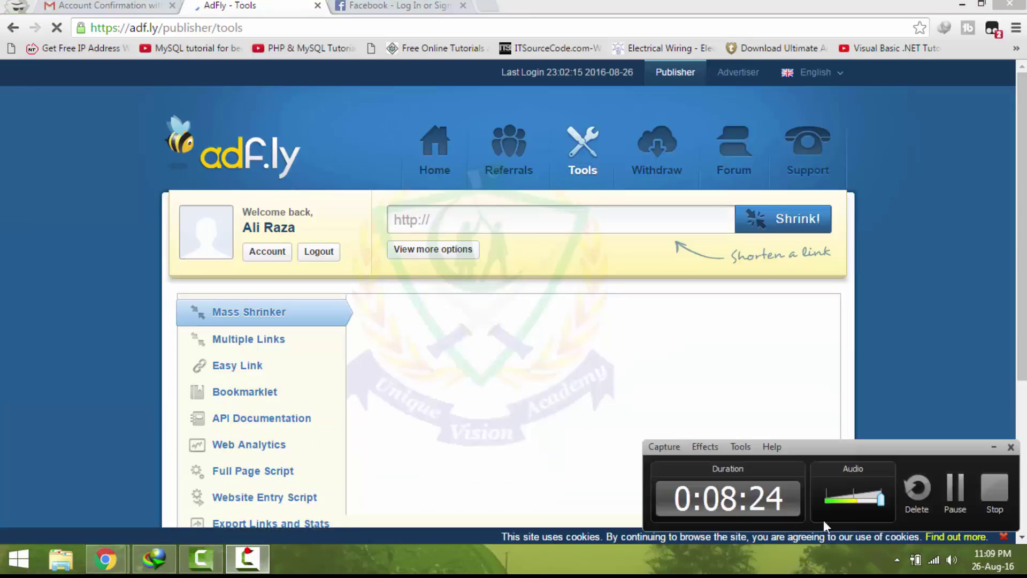
left_click(955, 487)
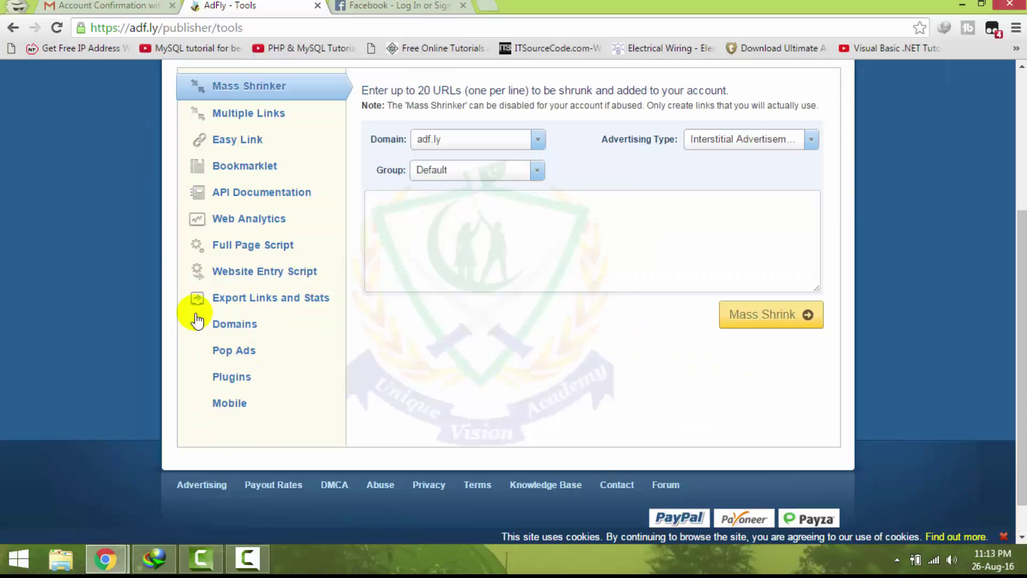
scroll(214, 224, "up", 1)
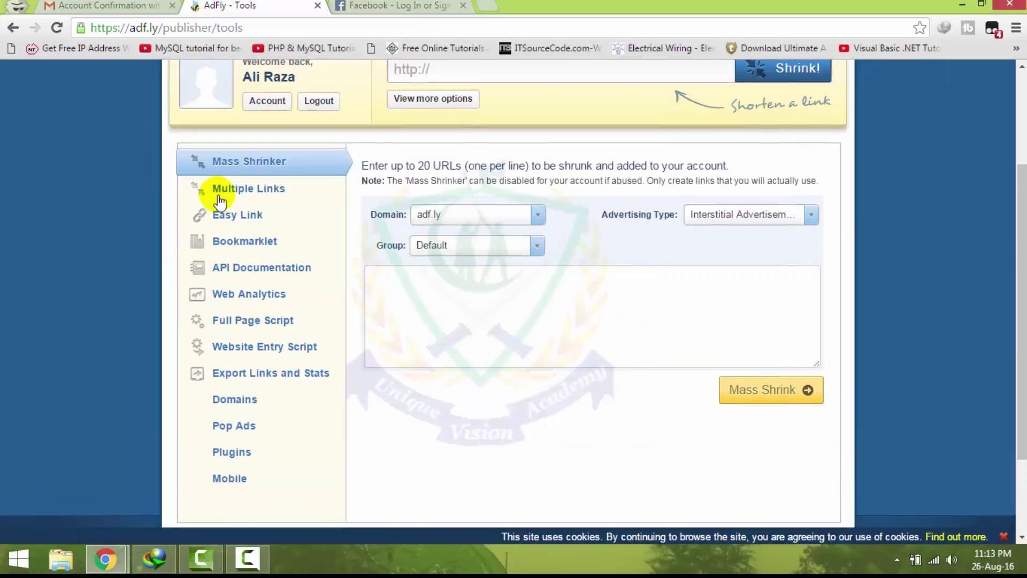
scroll(281, 286, "down", 2)
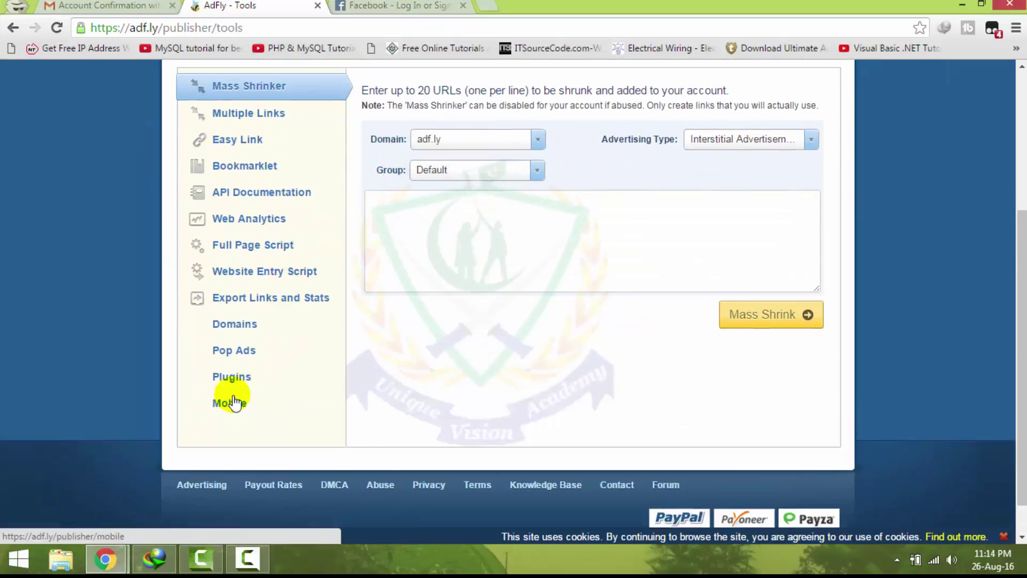
left_click(247, 327)
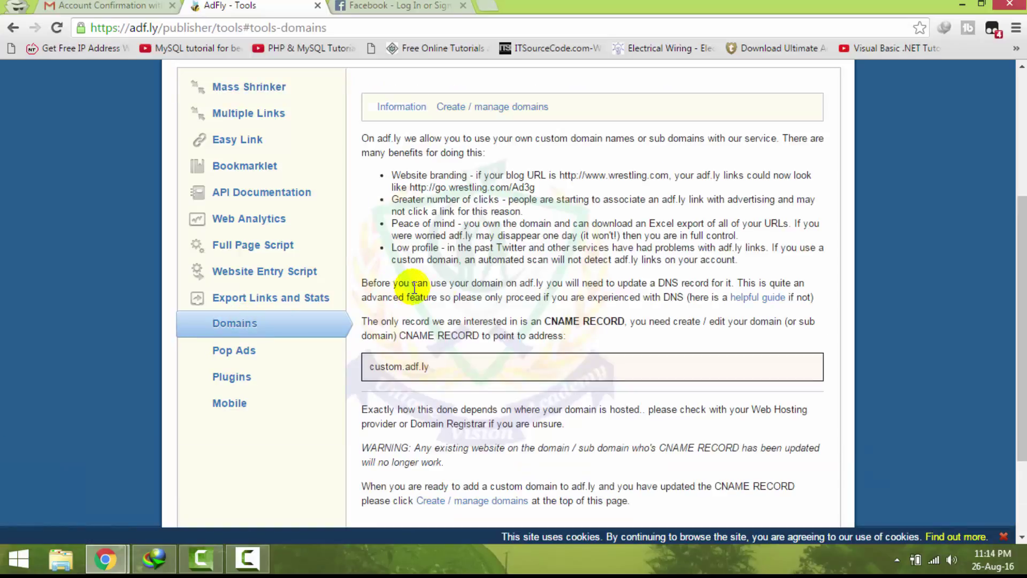
scroll(507, 372, "down", 2)
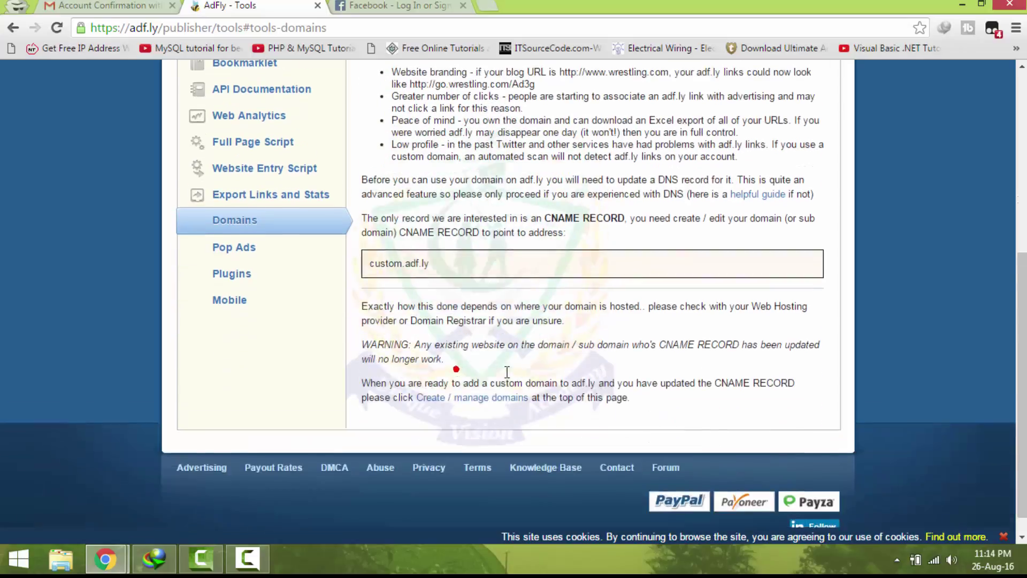
Open the Plugins tool and read the WordPress Plugin 1.0.2 download and installation steps.
left_click(232, 249)
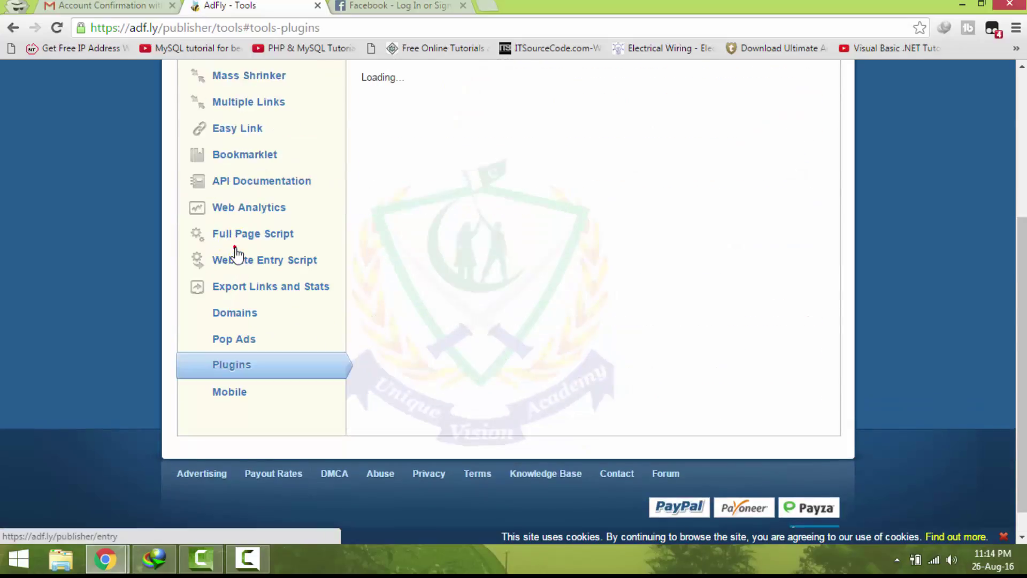
scroll(430, 321, "up", 3)
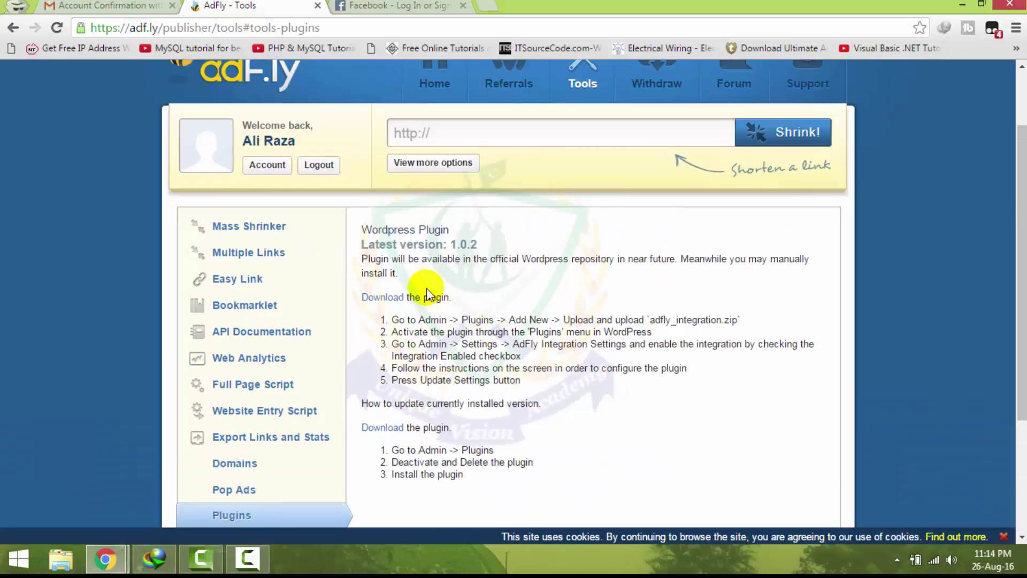
scroll(521, 326, "down", 1)
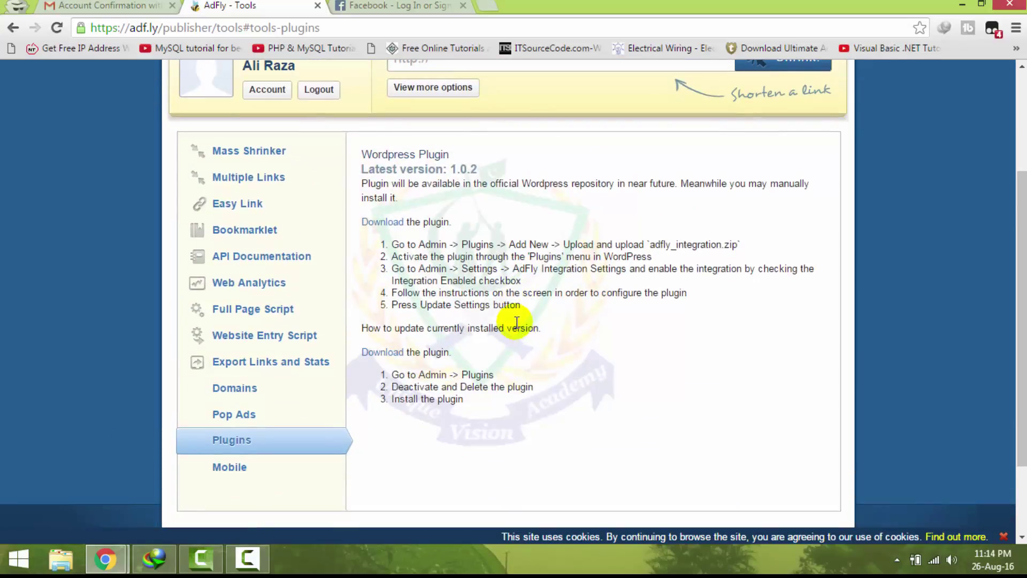
left_click_drag(384, 244, 537, 312)
left_click(596, 321)
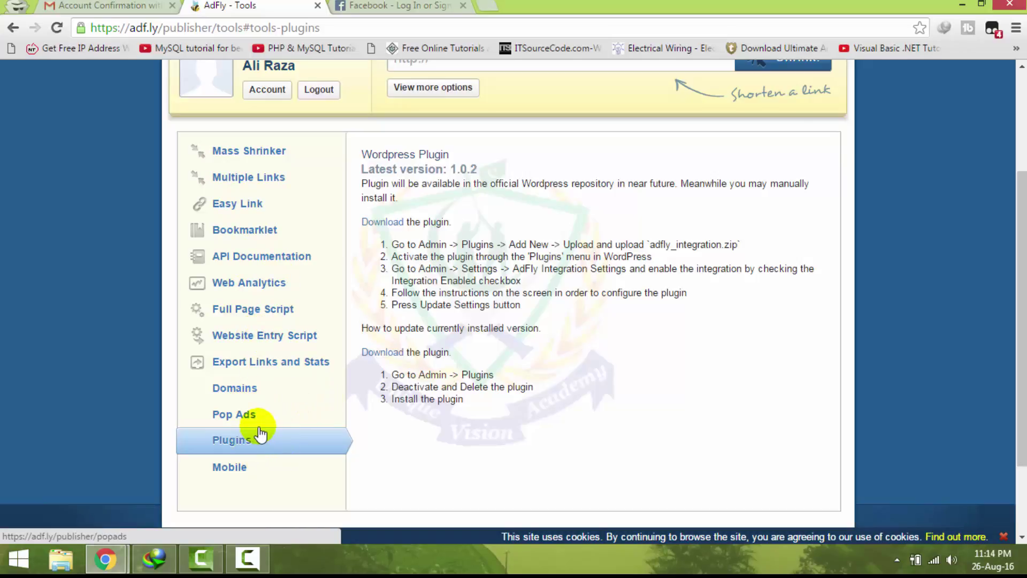
scroll(260, 432, "up", 3)
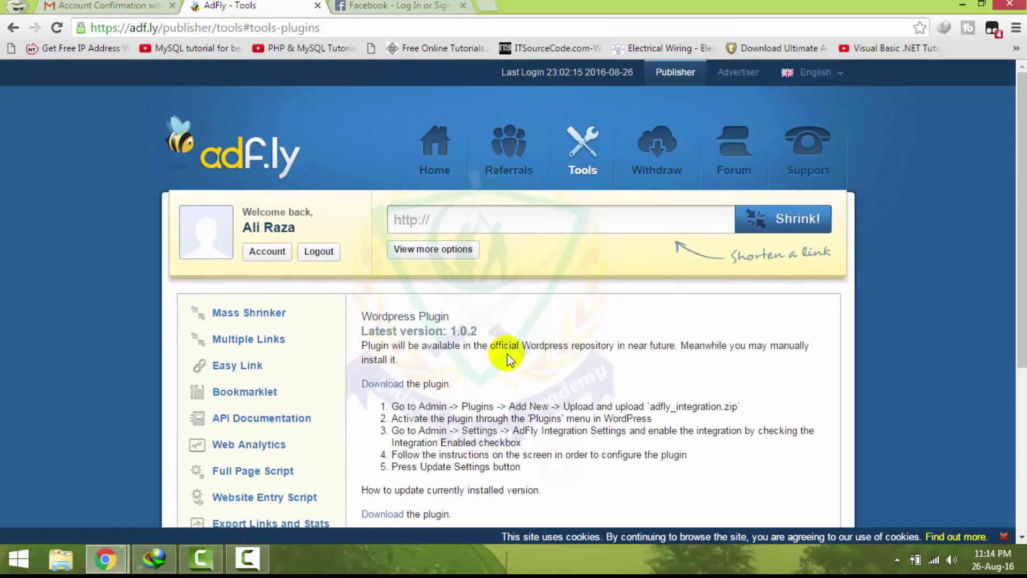
Open Referrals, review the 20% lifetime earnings offer, and select the personal referral link.
left_click(509, 171)
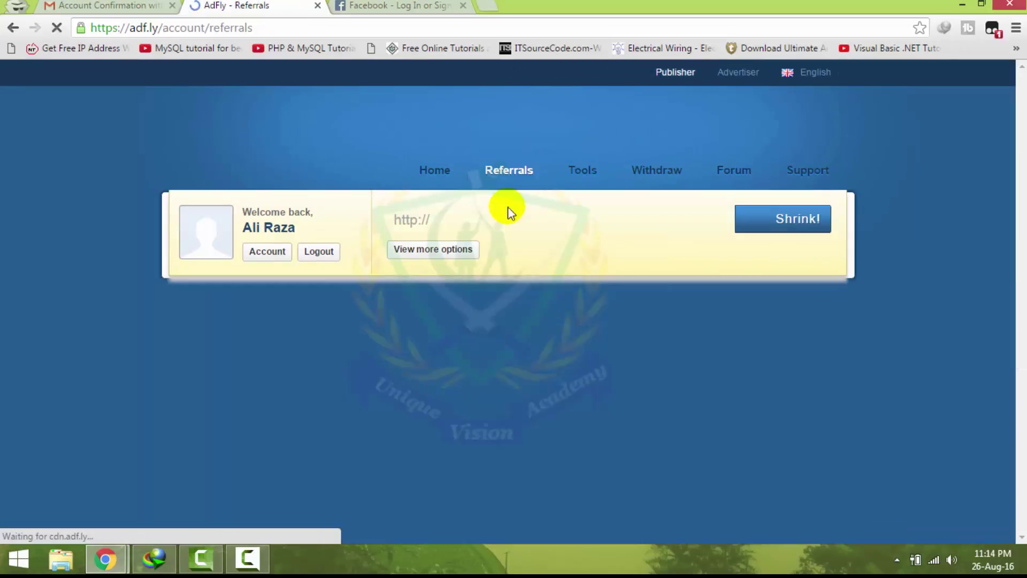
scroll(518, 252, "down", 2)
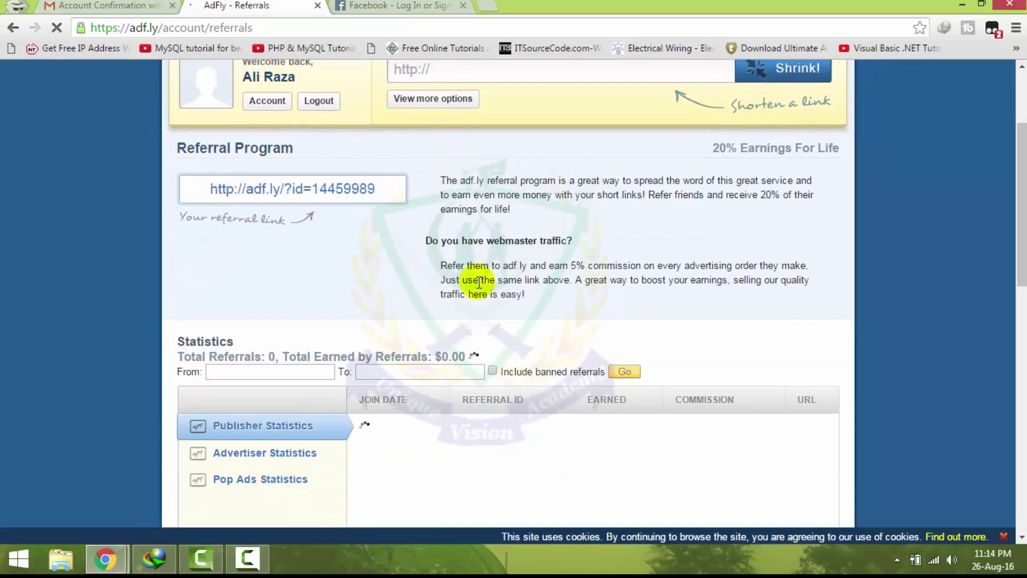
scroll(478, 282, "down", 10)
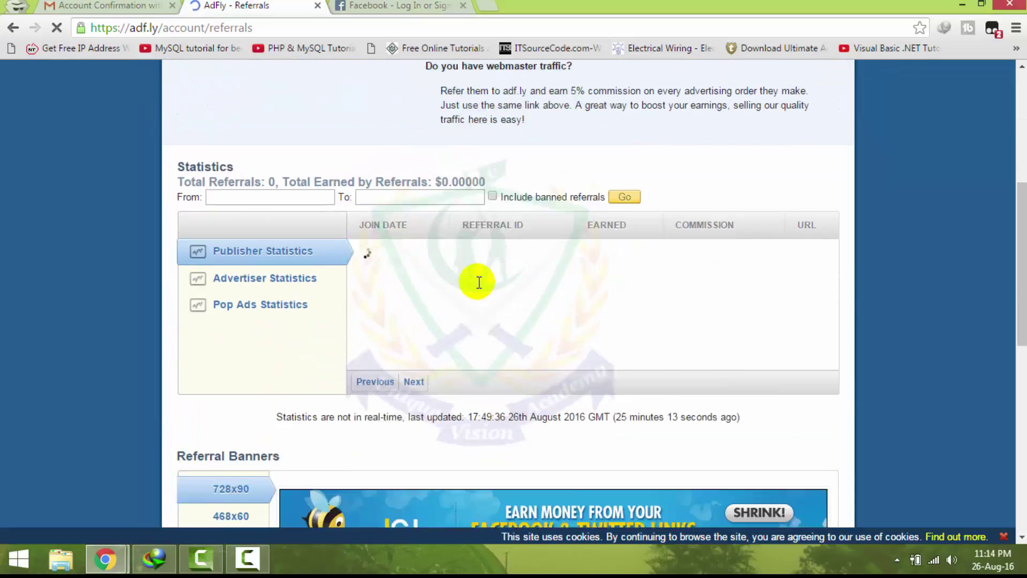
scroll(479, 282, "up", 4)
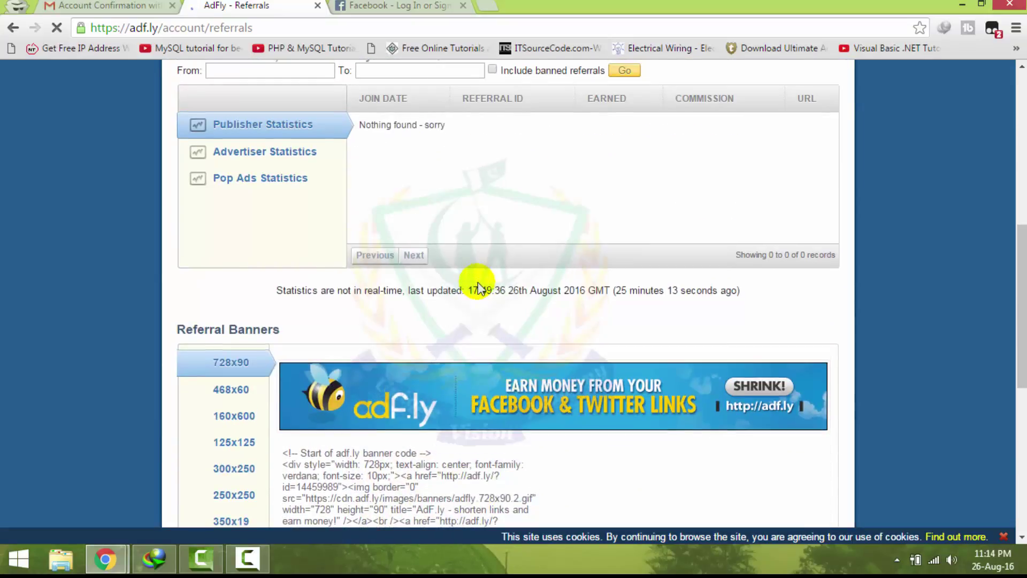
scroll(478, 283, "down", 8)
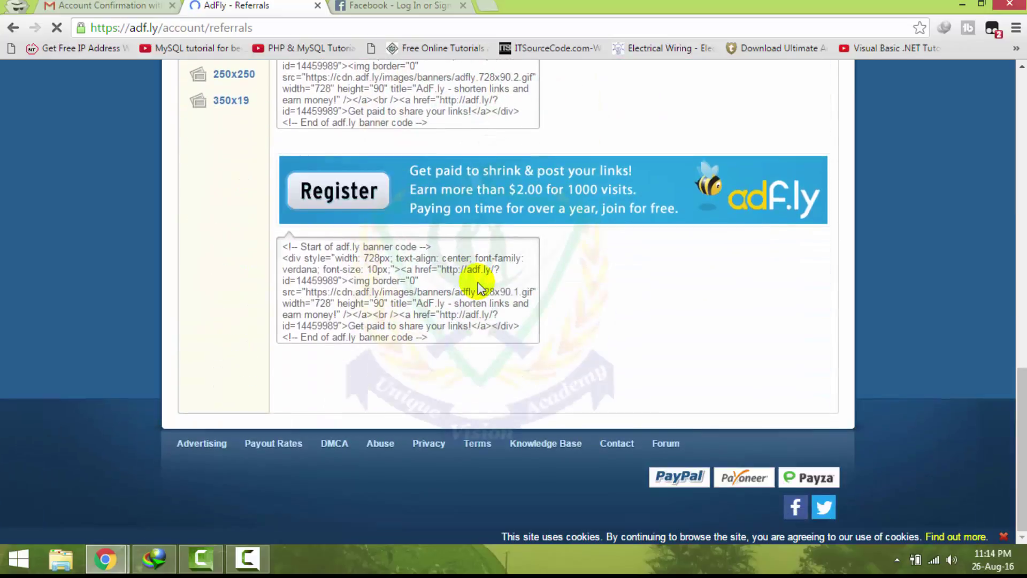
scroll(477, 282, "up", 20)
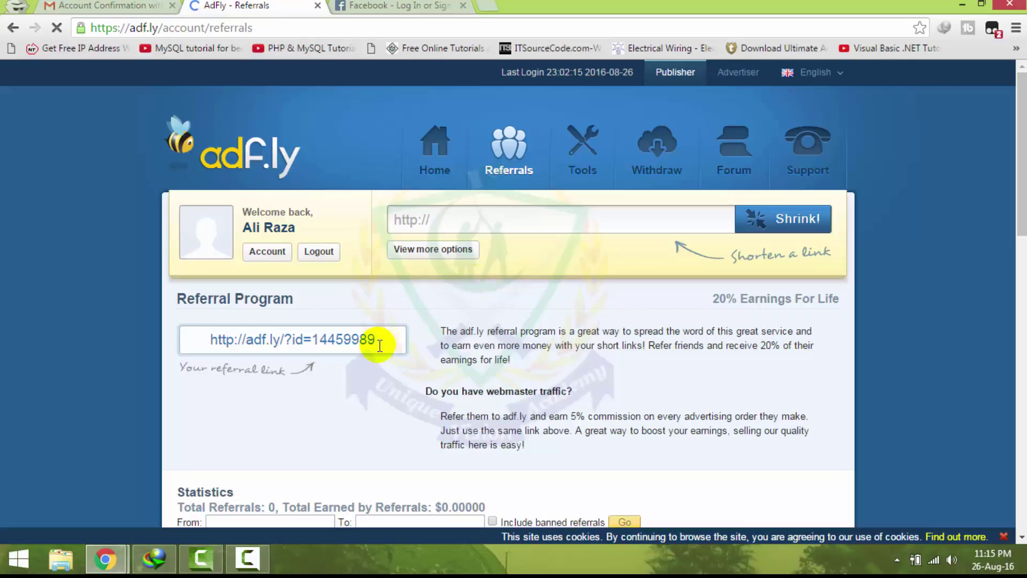
left_click_drag(378, 343, 204, 347)
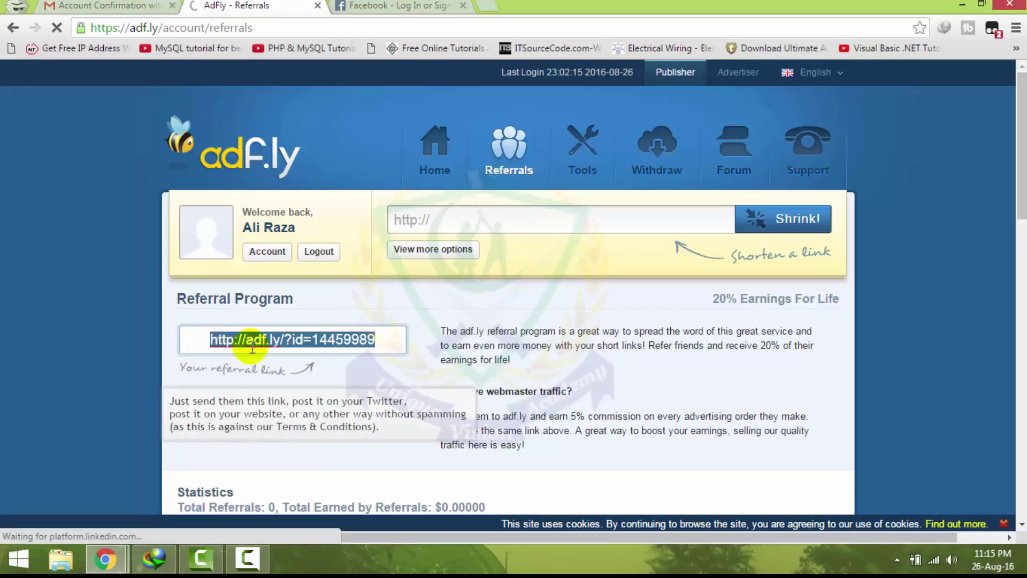
scroll(533, 342, "down", 1)
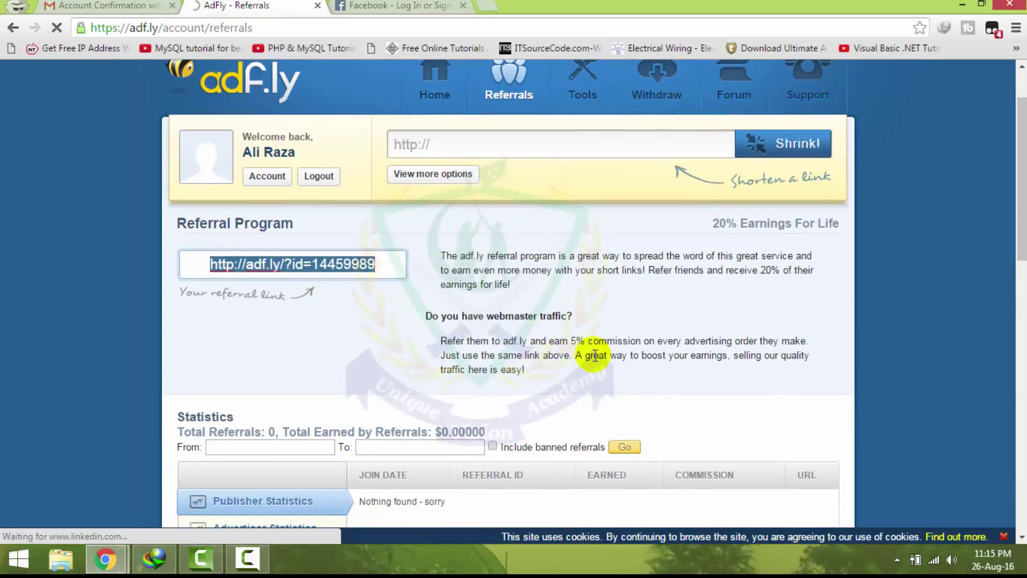